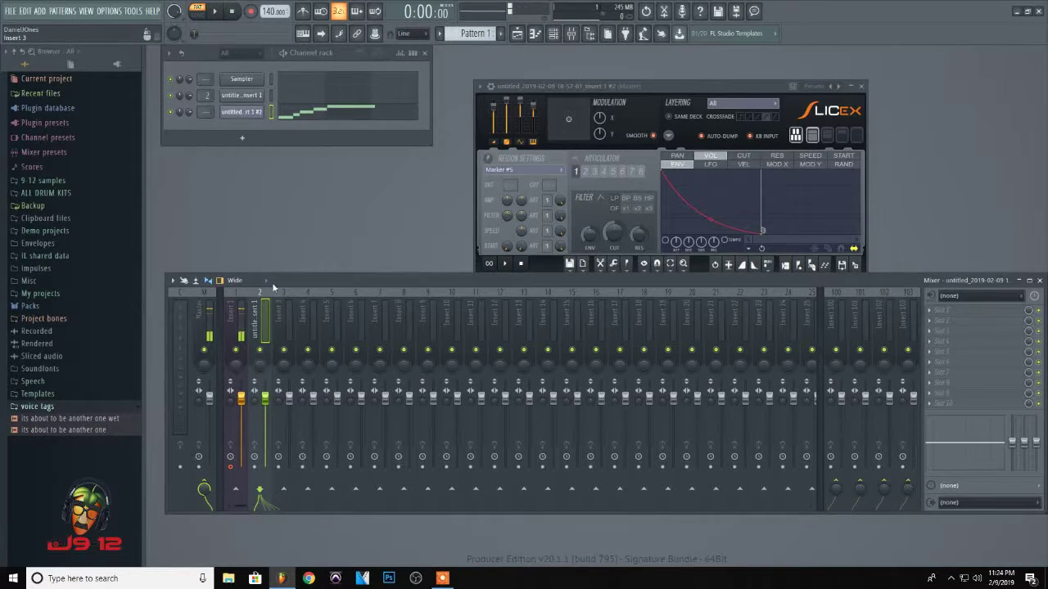
View the audio clip channel's sample settings and waveform, and open the Slicex channel below it
click(248, 99)
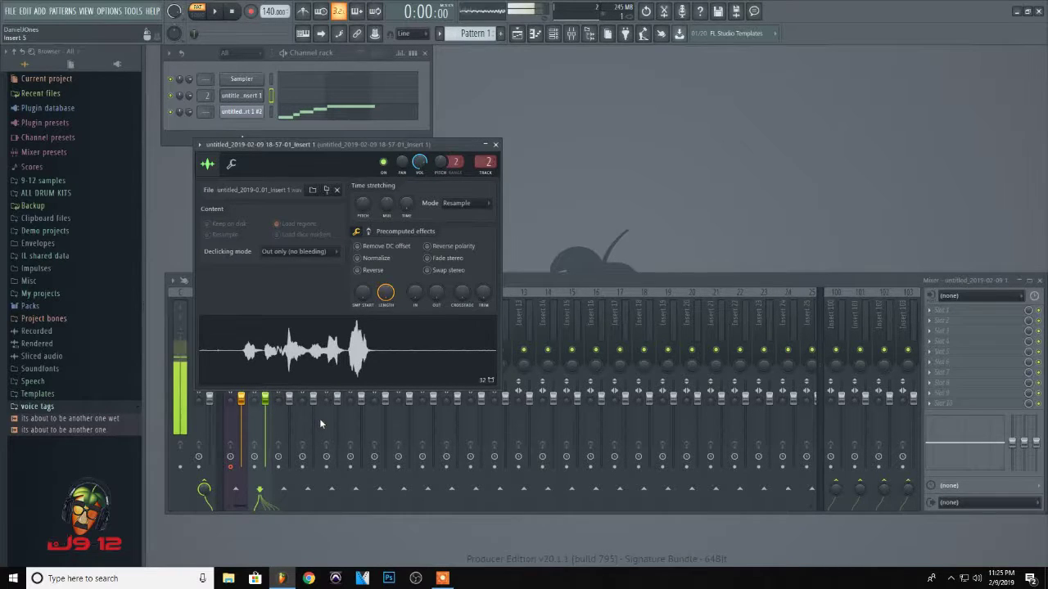
click(496, 144)
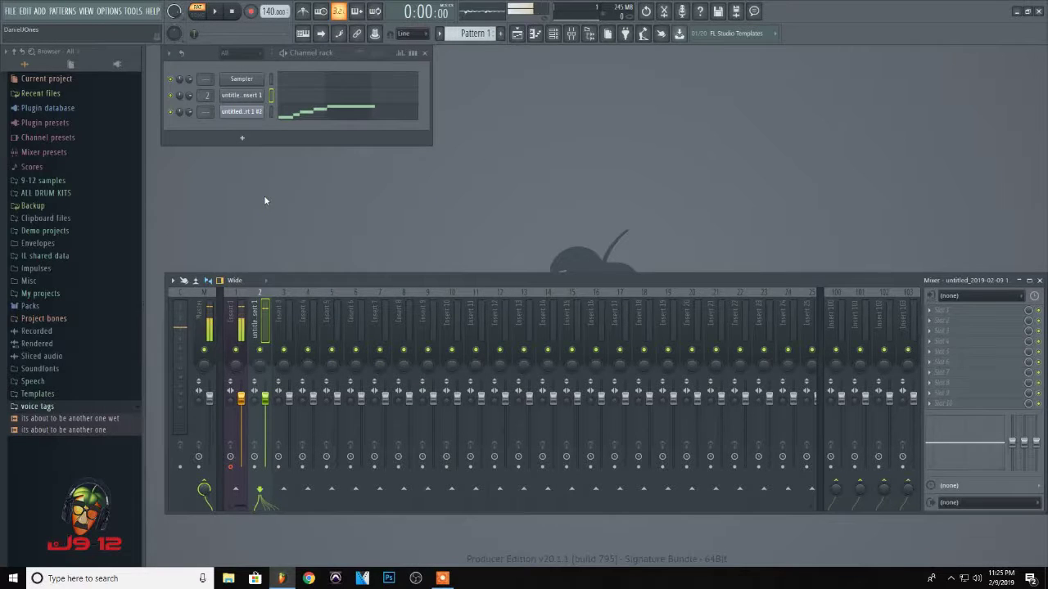
click(242, 115)
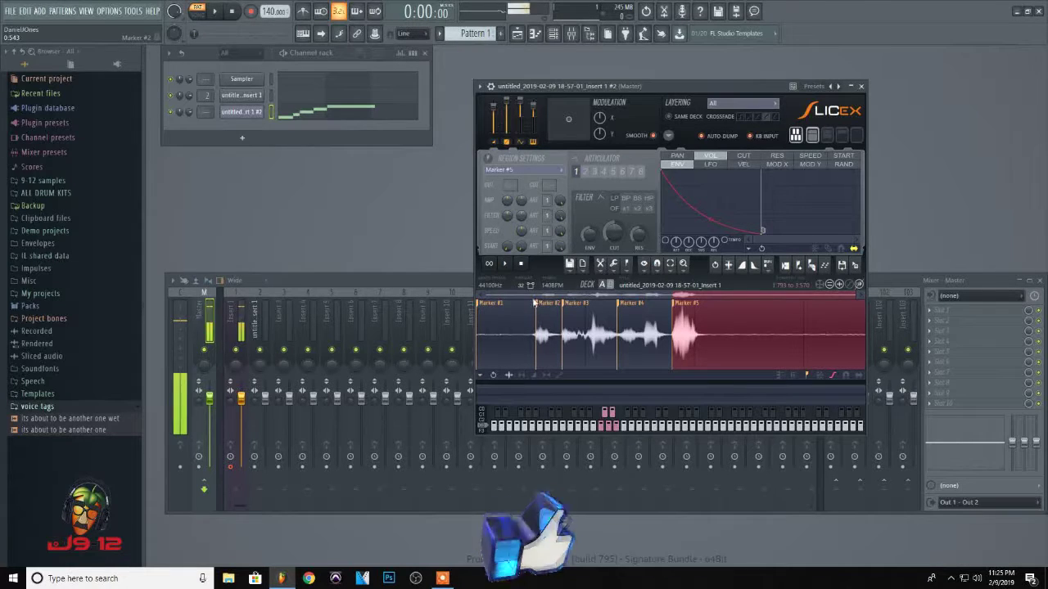
View the audio clip waveform's command for opening it in a new Slicex channel, and inspect the sliced markers up to Marker #5
click(241, 95)
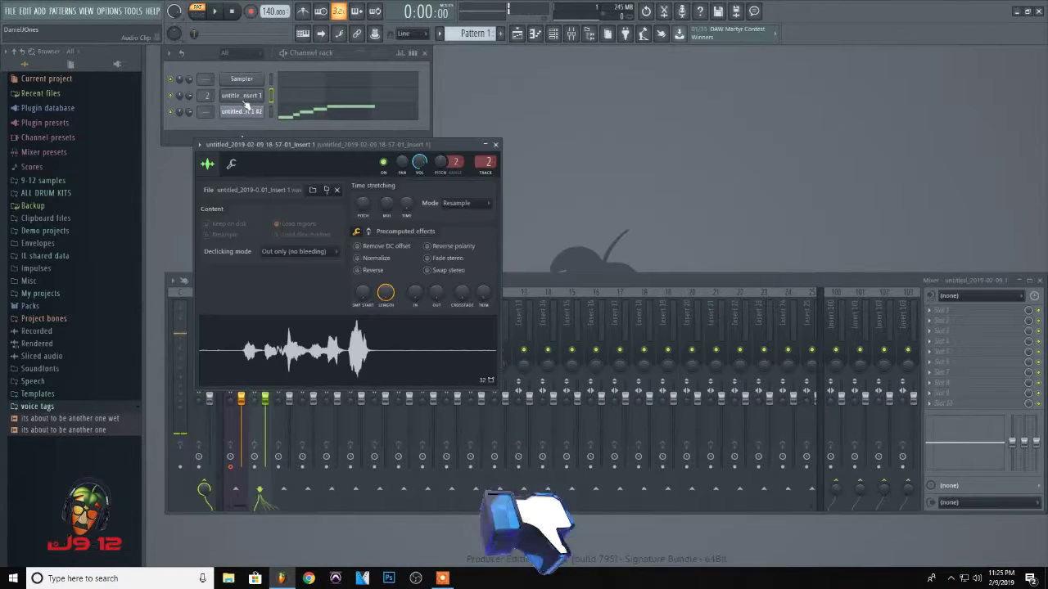
right_click(289, 347)
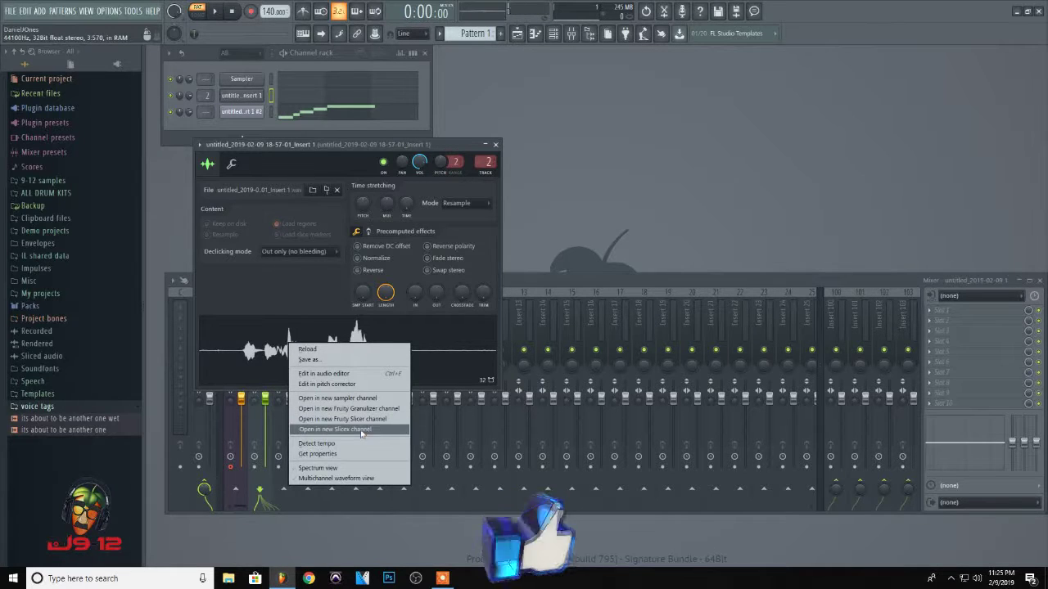
click(495, 145)
click(240, 113)
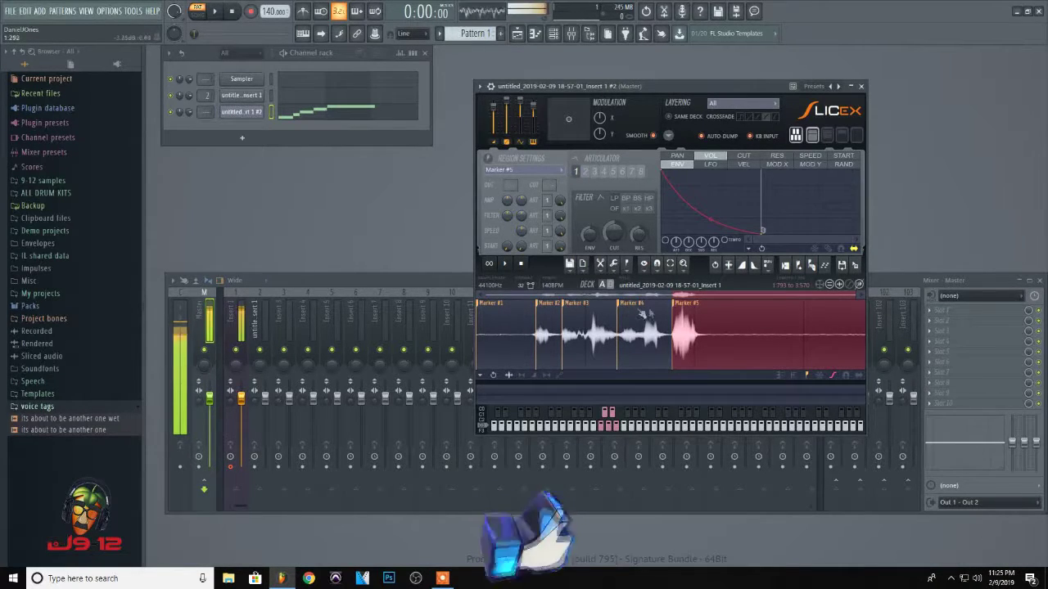
click(676, 324)
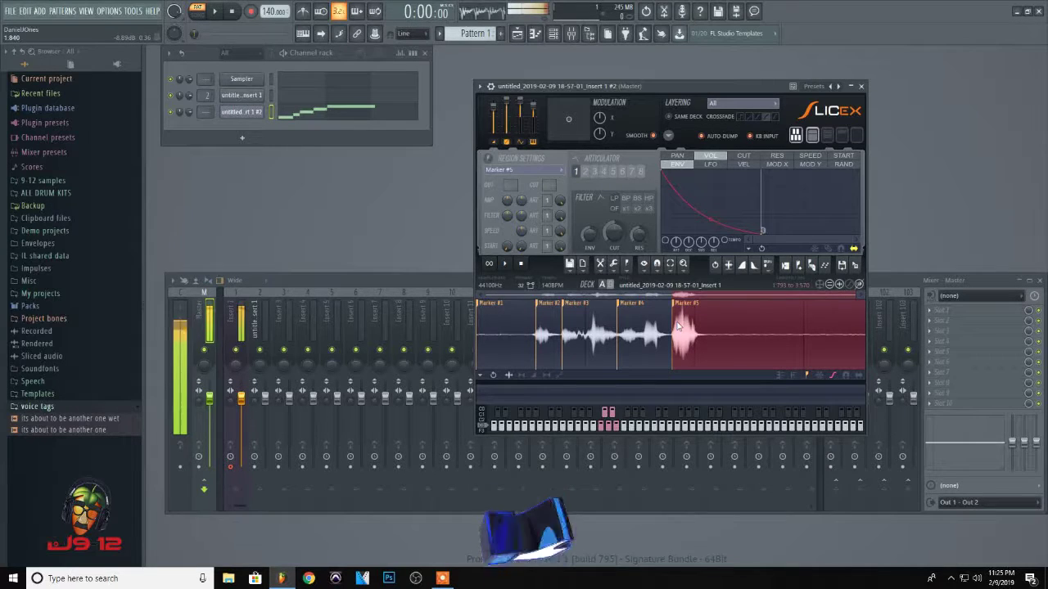
Try lowering the fourth master slider in Slicex, restore it, and close the plugin window
right_click(536, 111)
click(540, 121)
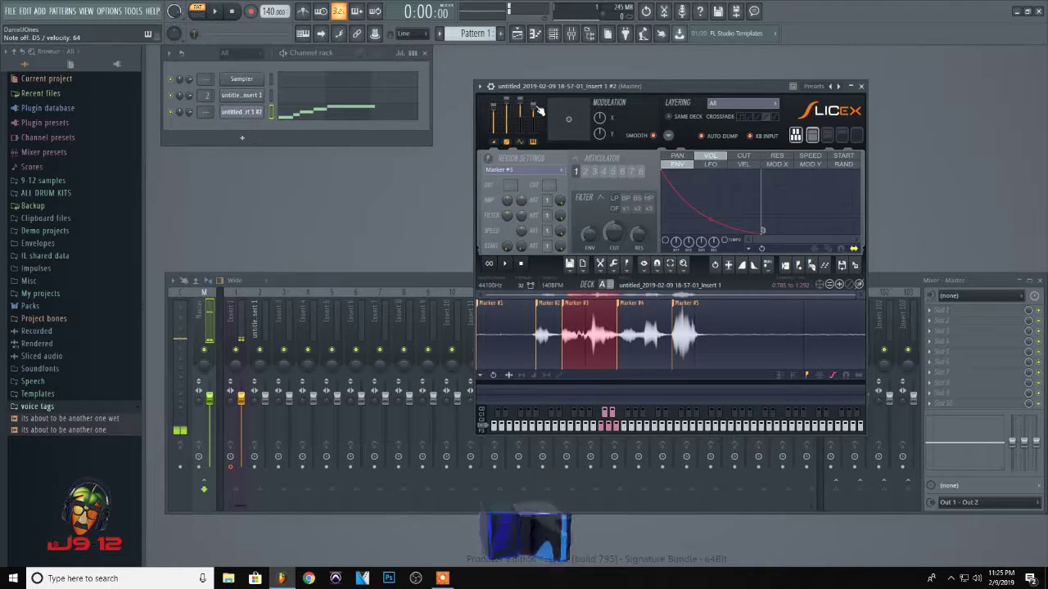
drag(537, 110, 536, 125)
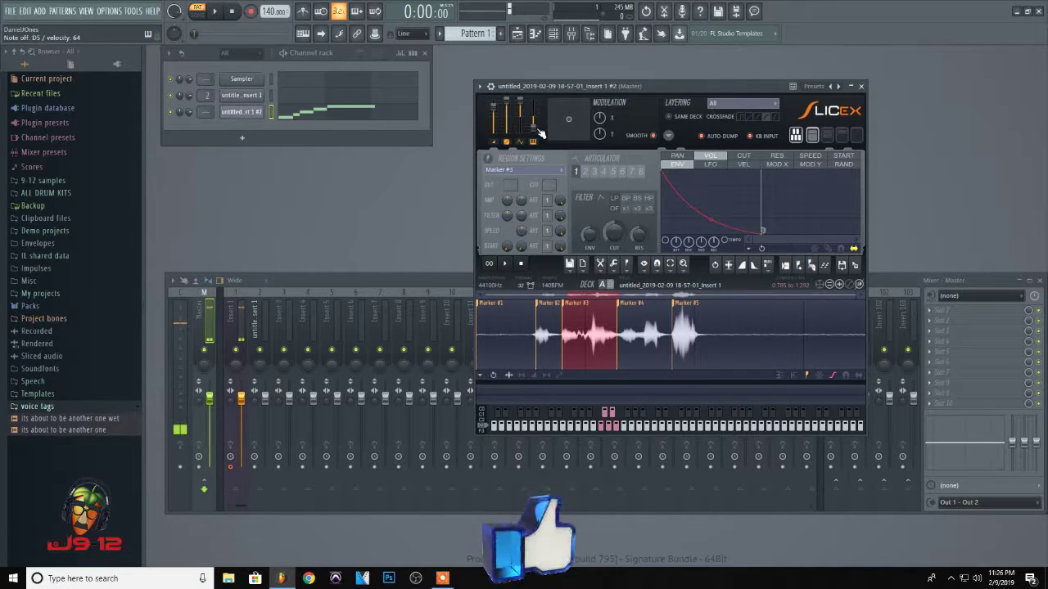
right_click(538, 132)
click(554, 142)
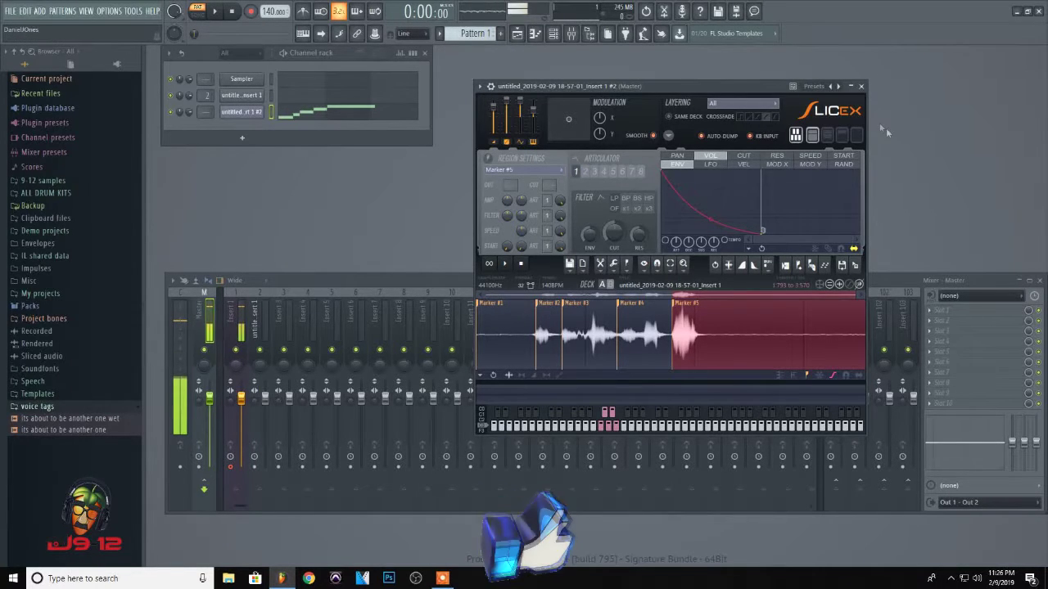
click(861, 87)
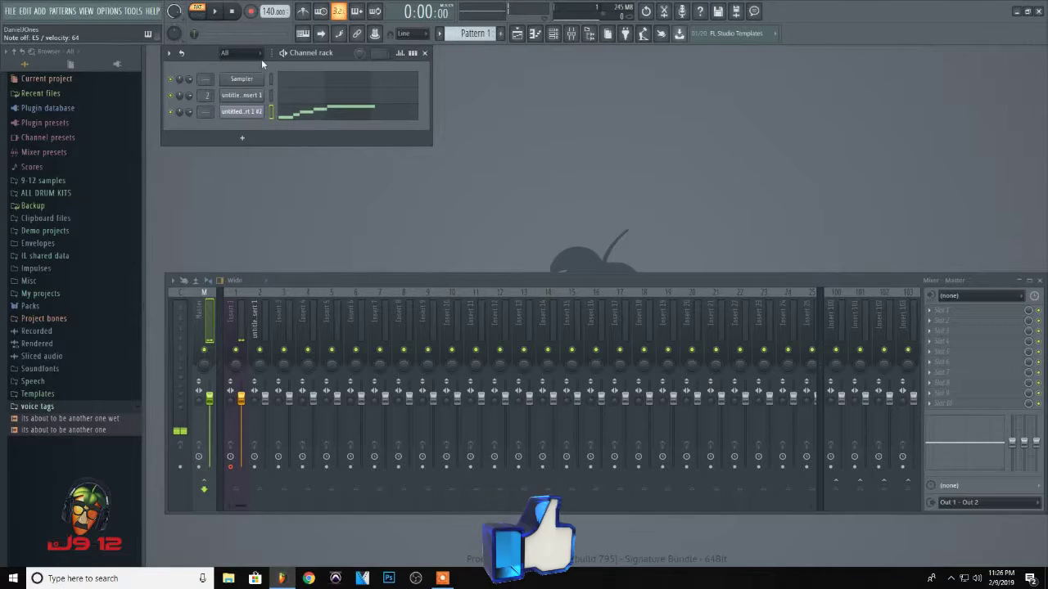
Cut the existing notes from the Slicex channel in Pattern 1 and arm recording
right_click(257, 110)
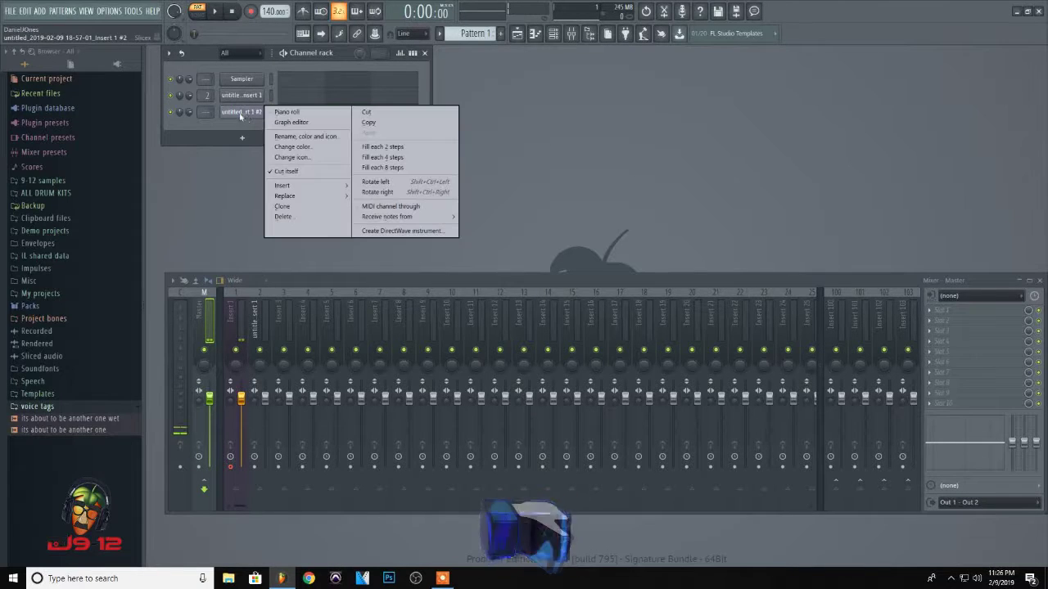
click(368, 112)
click(250, 12)
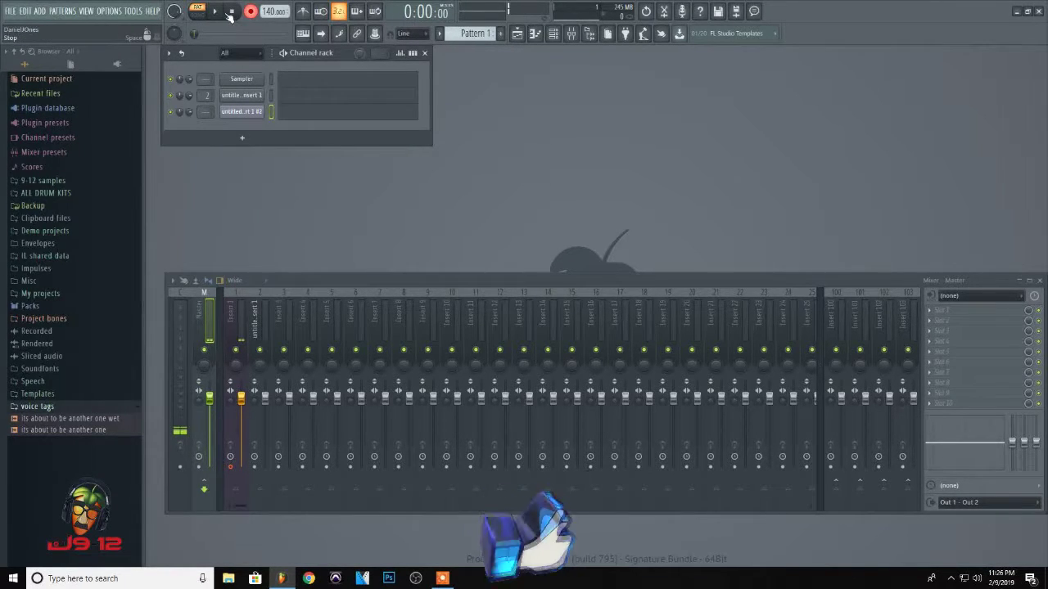
Record a trial take of the vocal slices on the Slicex channel and cut its notes
click(215, 12)
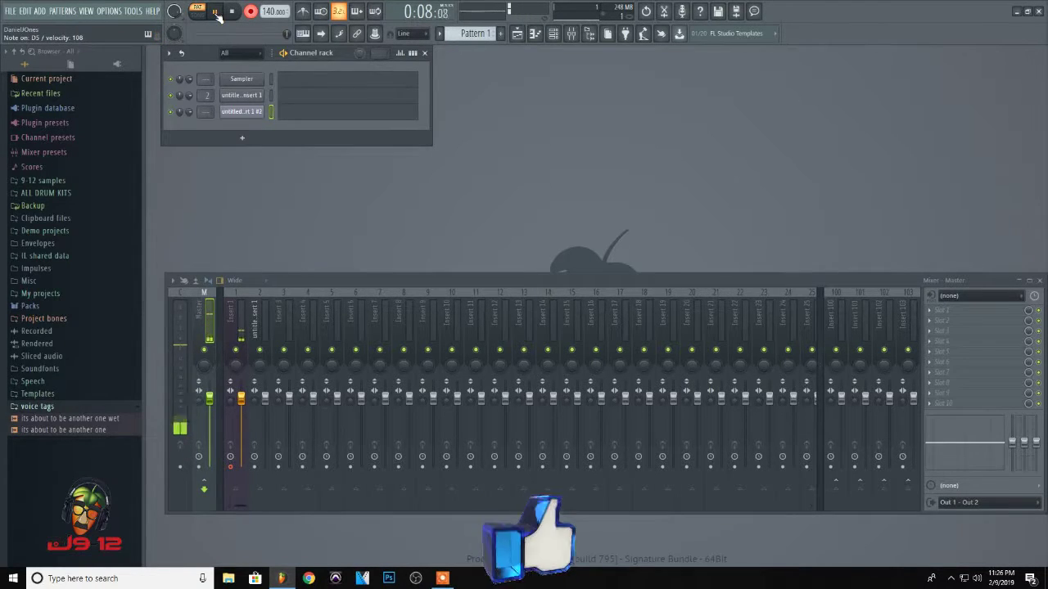
click(232, 12)
right_click(244, 115)
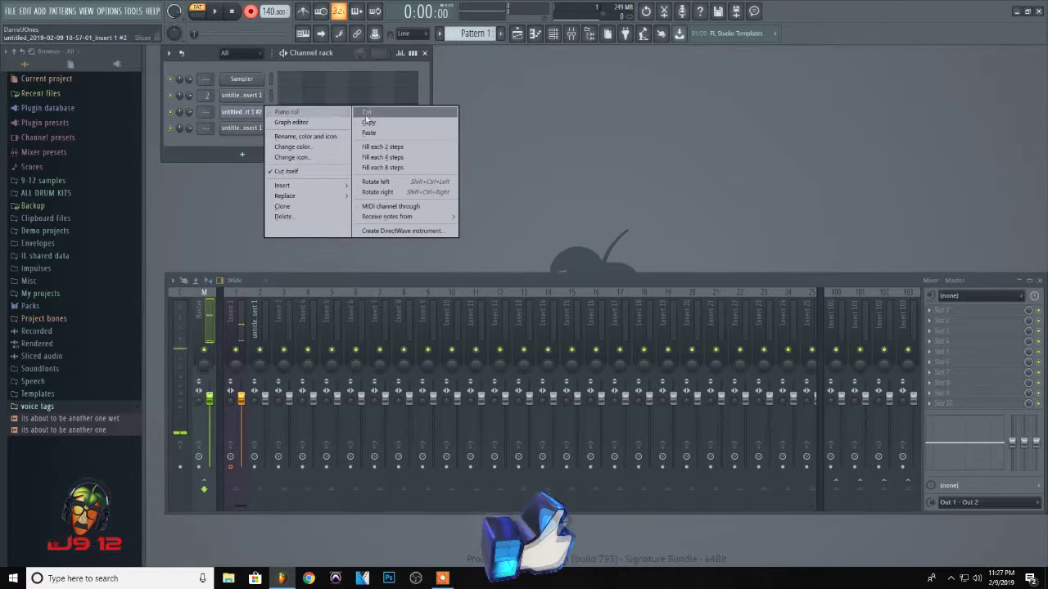
click(363, 111)
Record two overlapping takes of the vocal slices into Pattern 1 and cut the combined notes from the Slicex channel
click(215, 11)
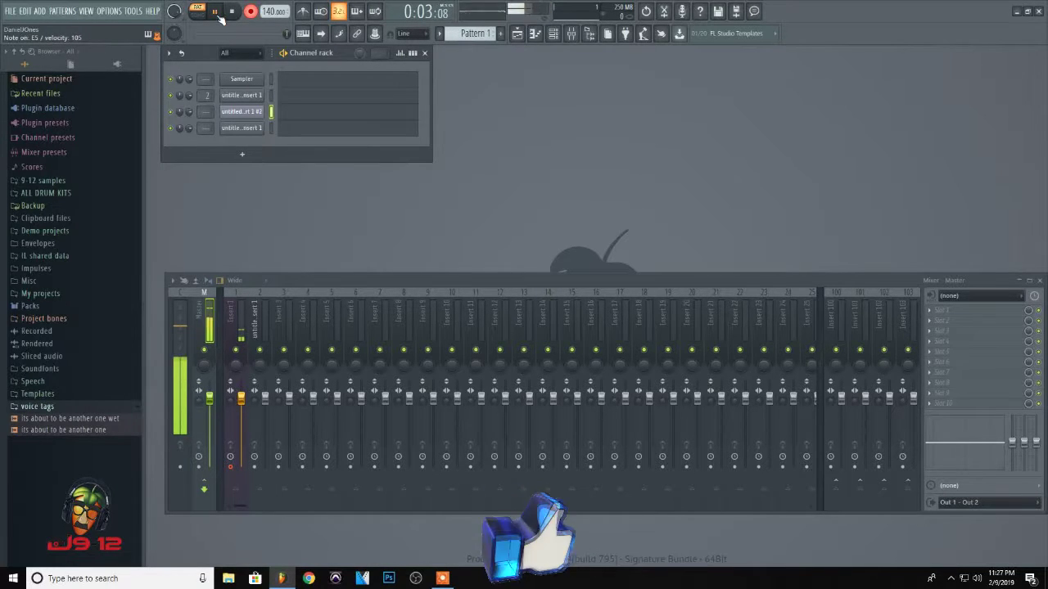
key(space)
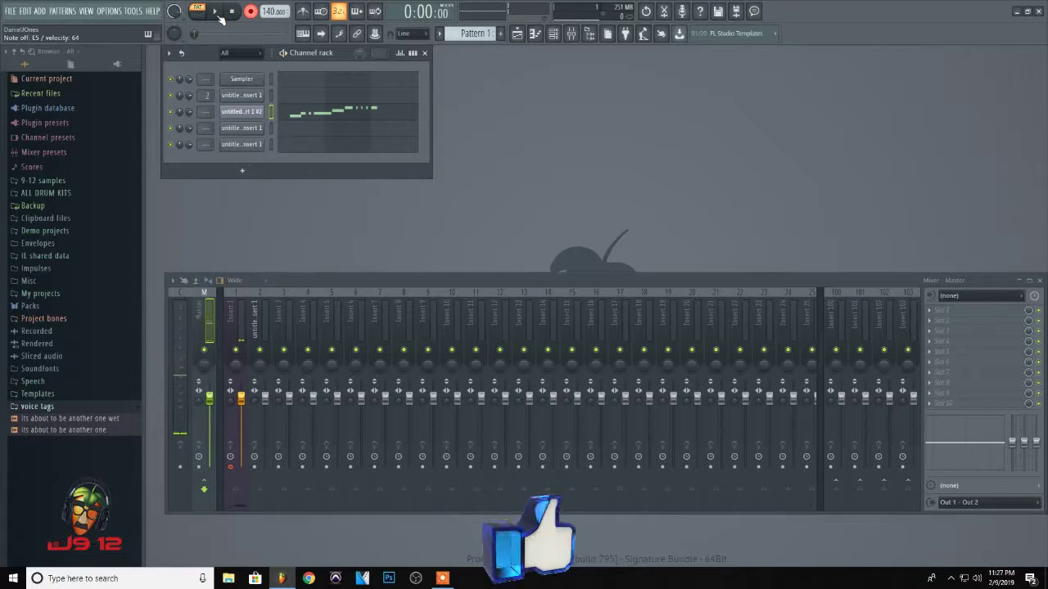
click(218, 15)
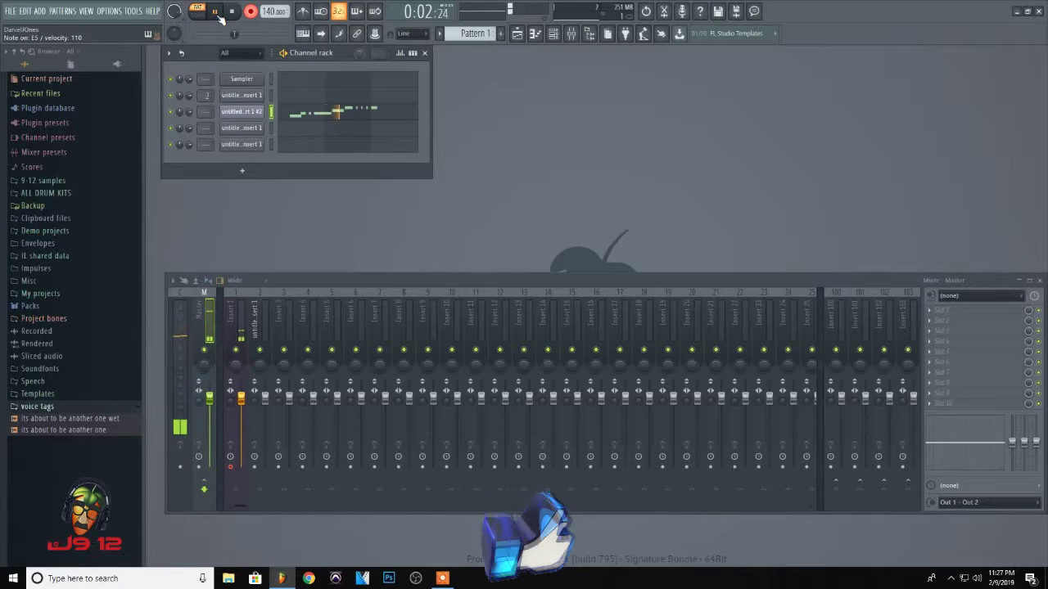
key(space)
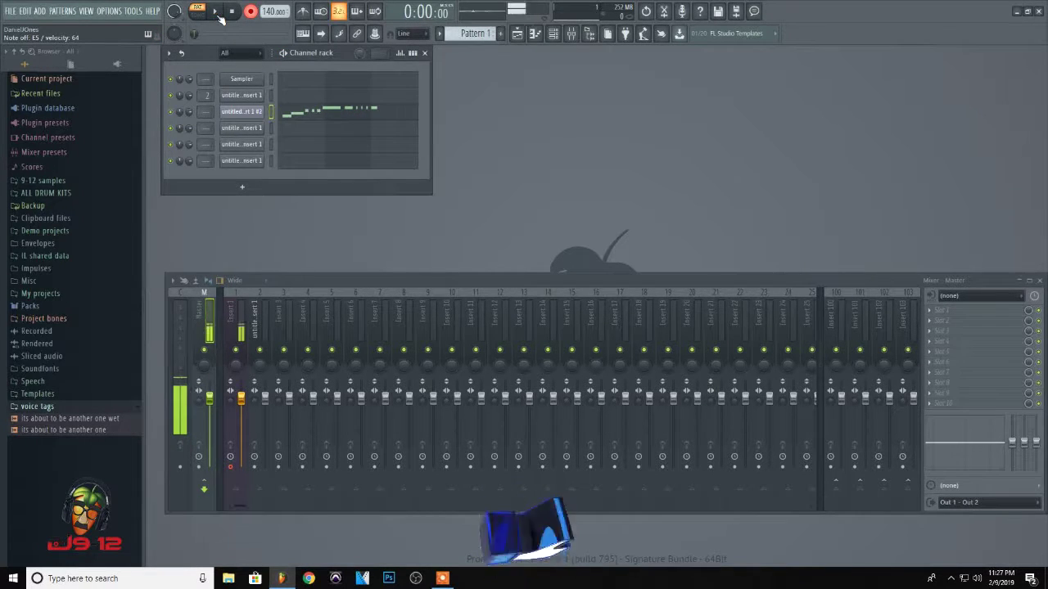
right_click(241, 119)
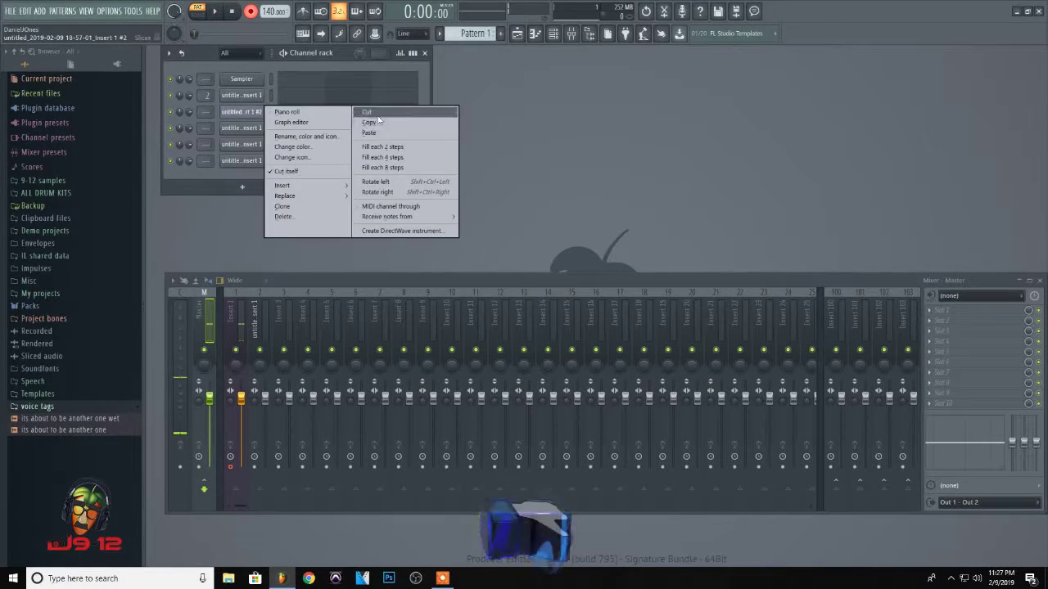
click(371, 113)
Record a new performance of the vocal slices on the Slicex channel, turn recording off and play the pattern back
click(216, 14)
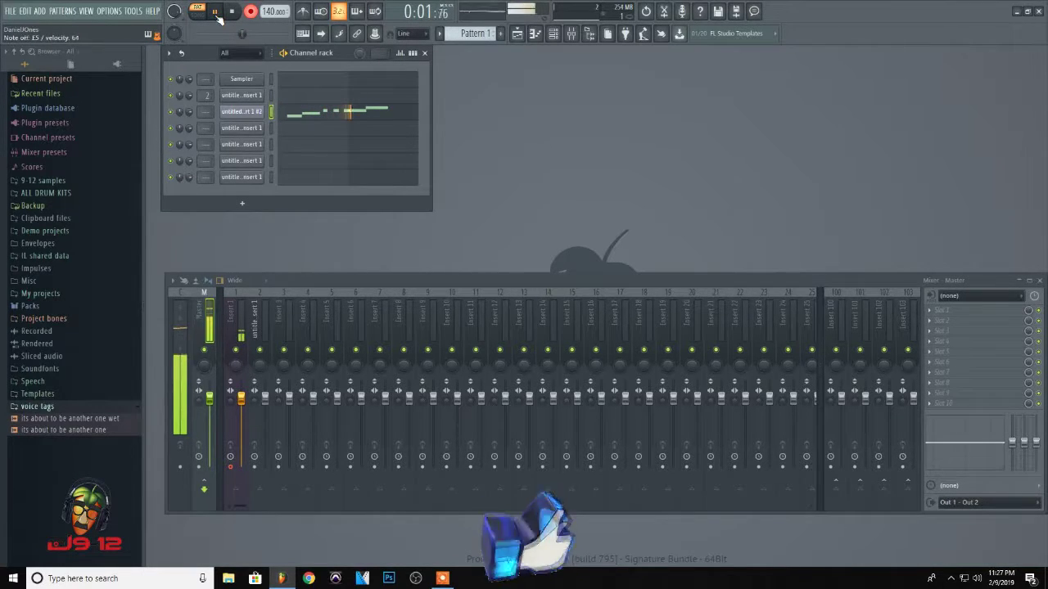
click(216, 13)
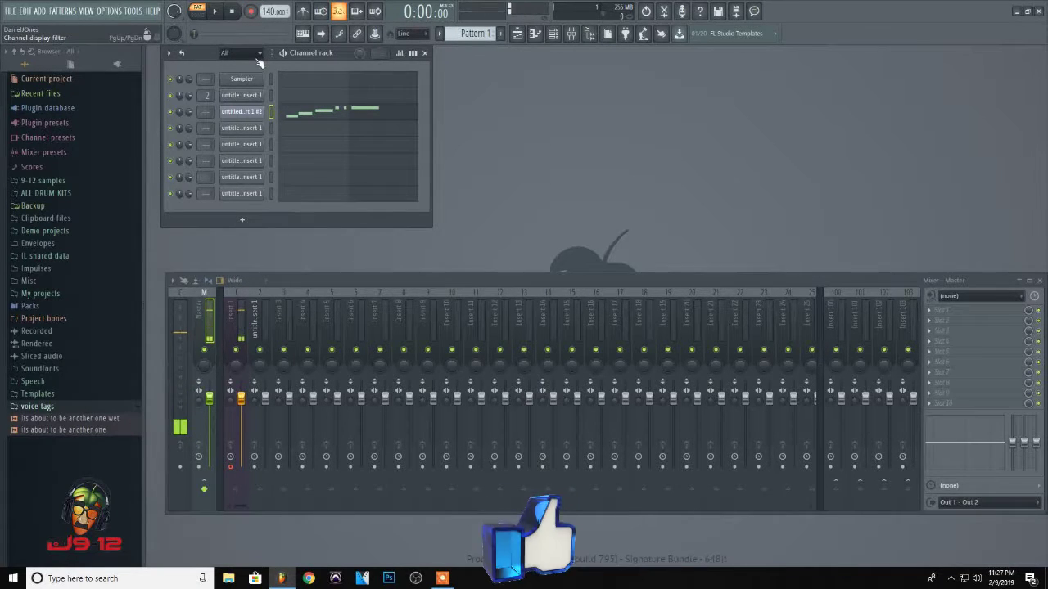
click(217, 17)
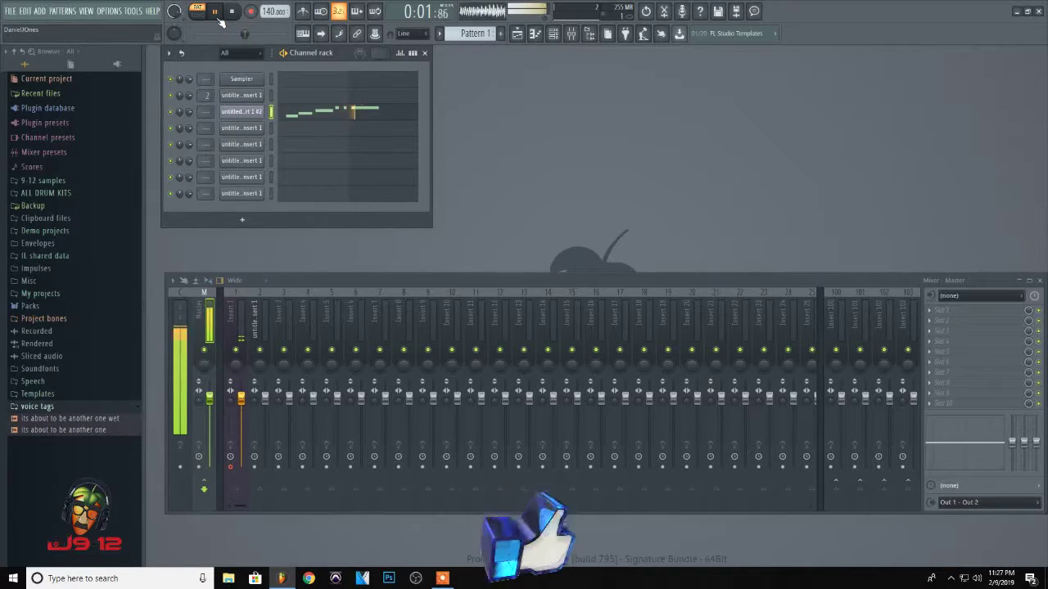
key(space)
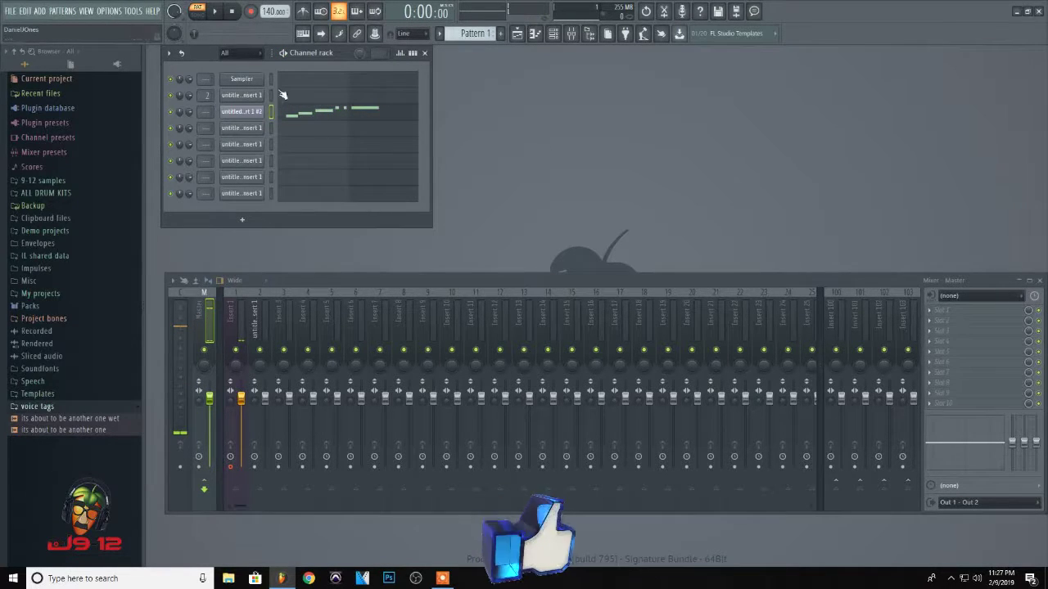
Examine the recorded slice notes in the piano roll while playing them back, and close the piano roll
click(338, 110)
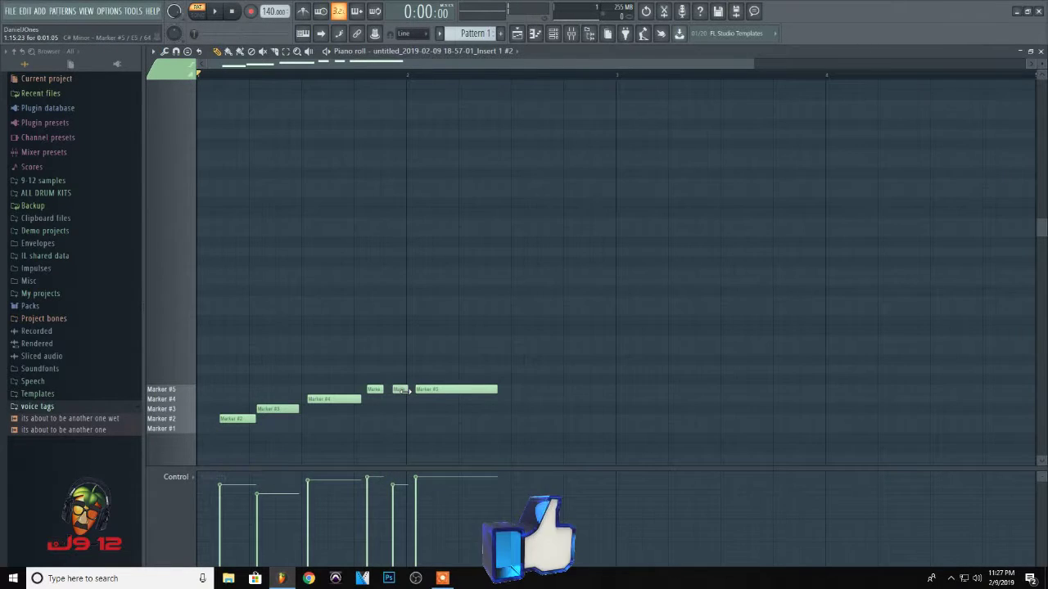
key(space)
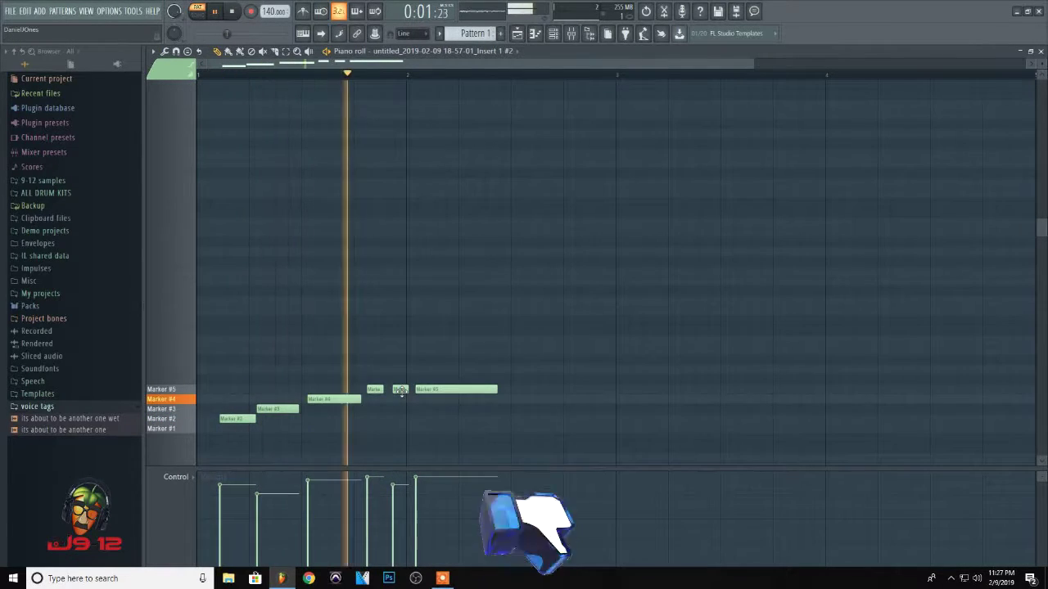
key(space)
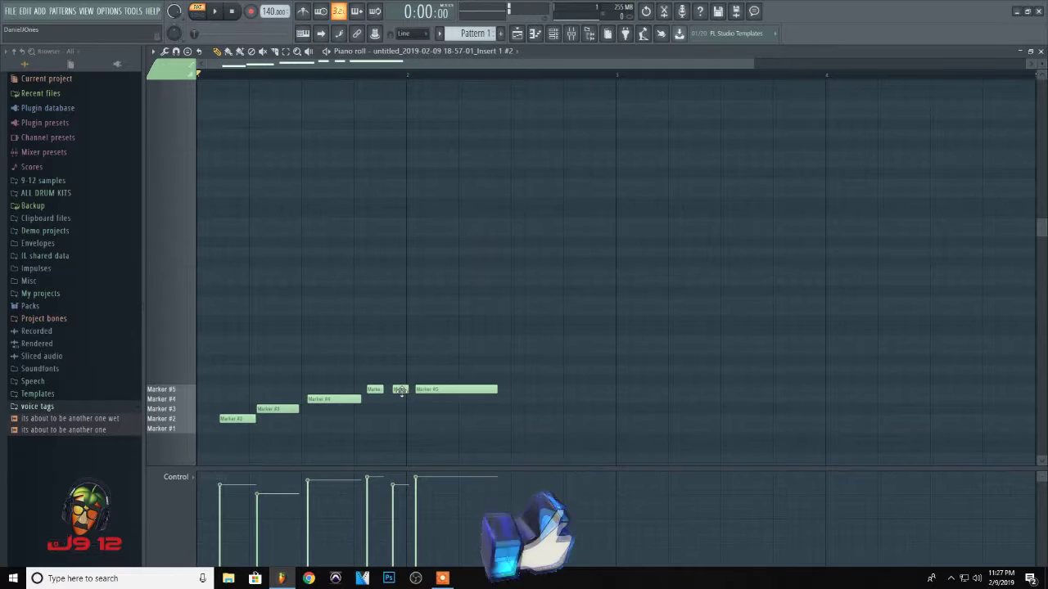
key(F7)
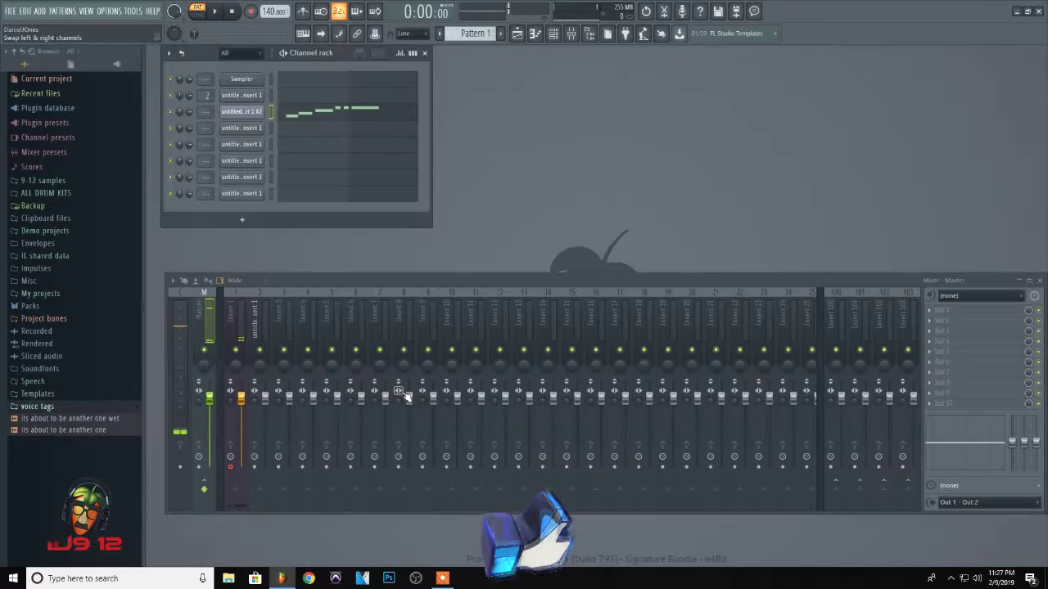
Add a Fruity Compressor to the first effect slot of mixer track 2
click(259, 316)
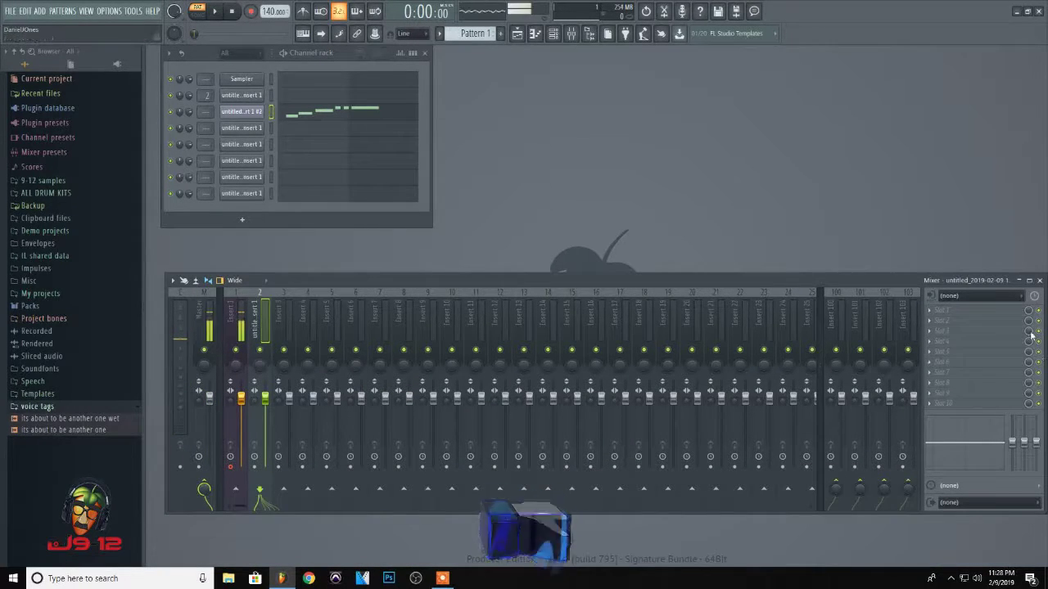
click(947, 315)
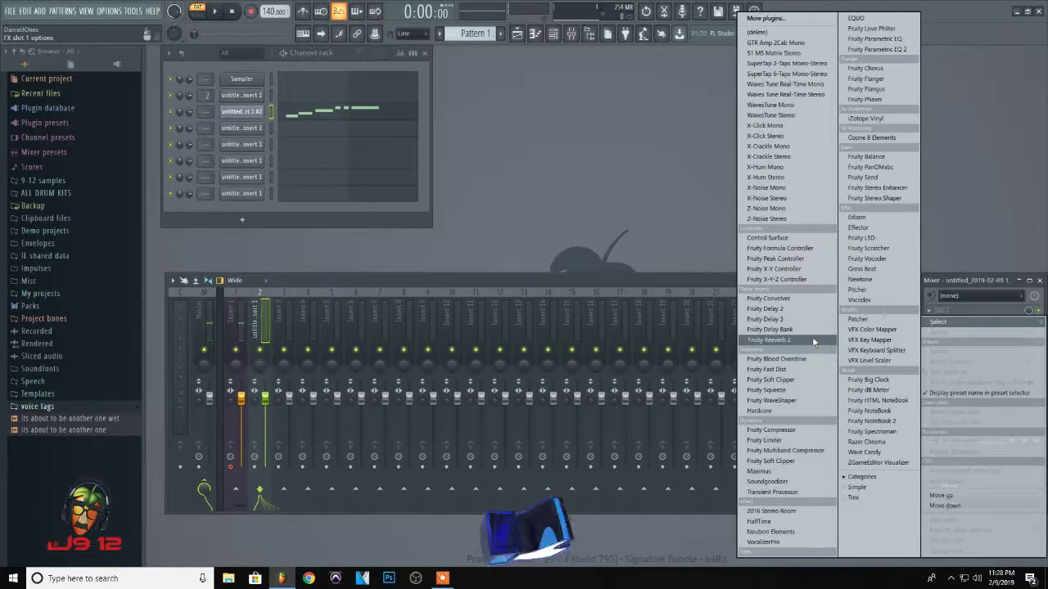
click(791, 431)
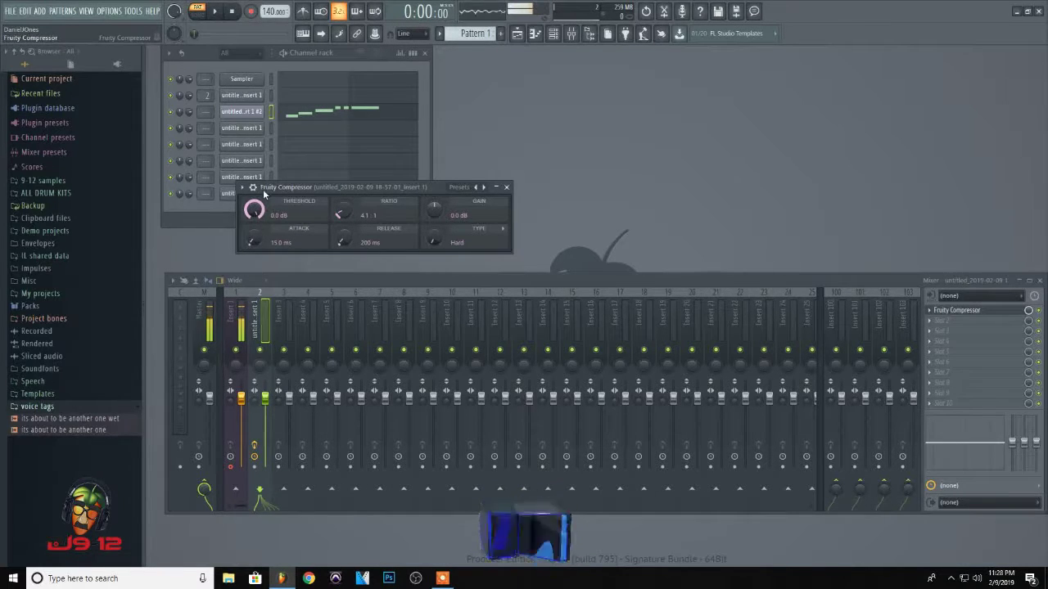
Set the Fruity Compressor's threshold to -60.0 dB while auditioning the pattern
drag(254, 210, 253, 237)
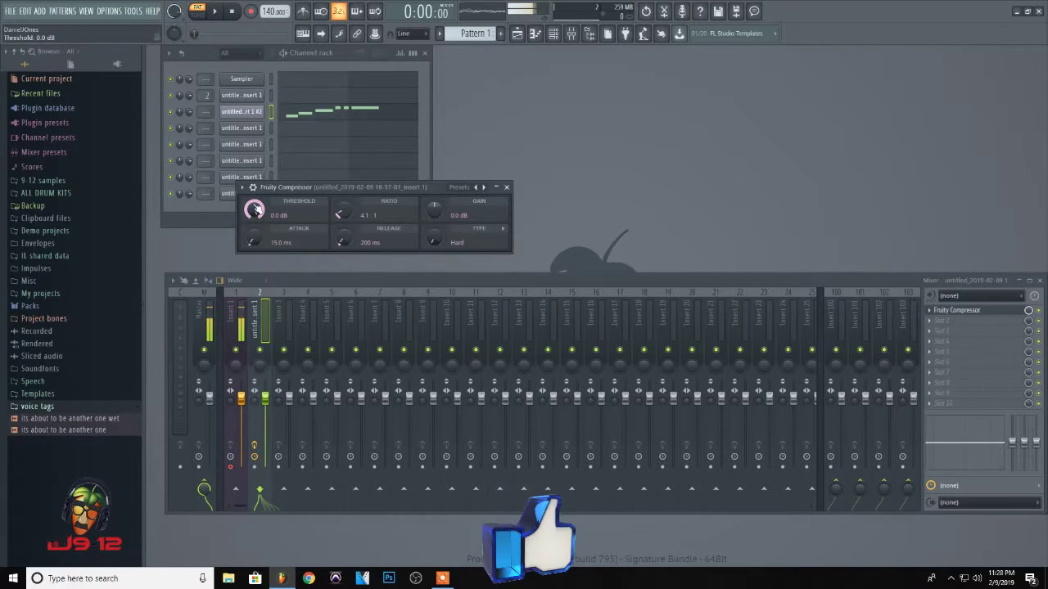
key(space)
drag(255, 209, 255, 259)
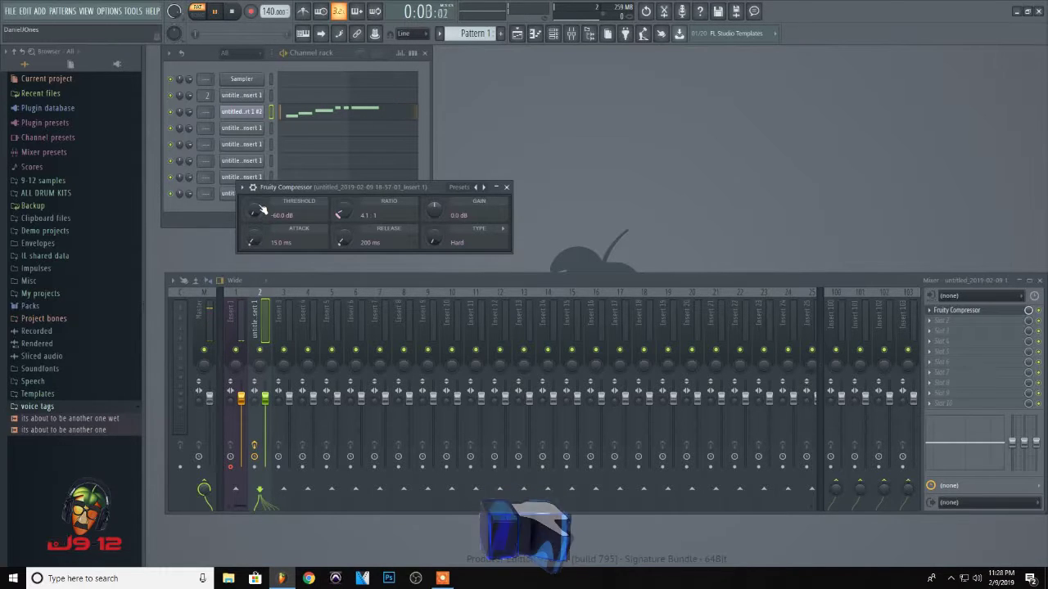
key(space)
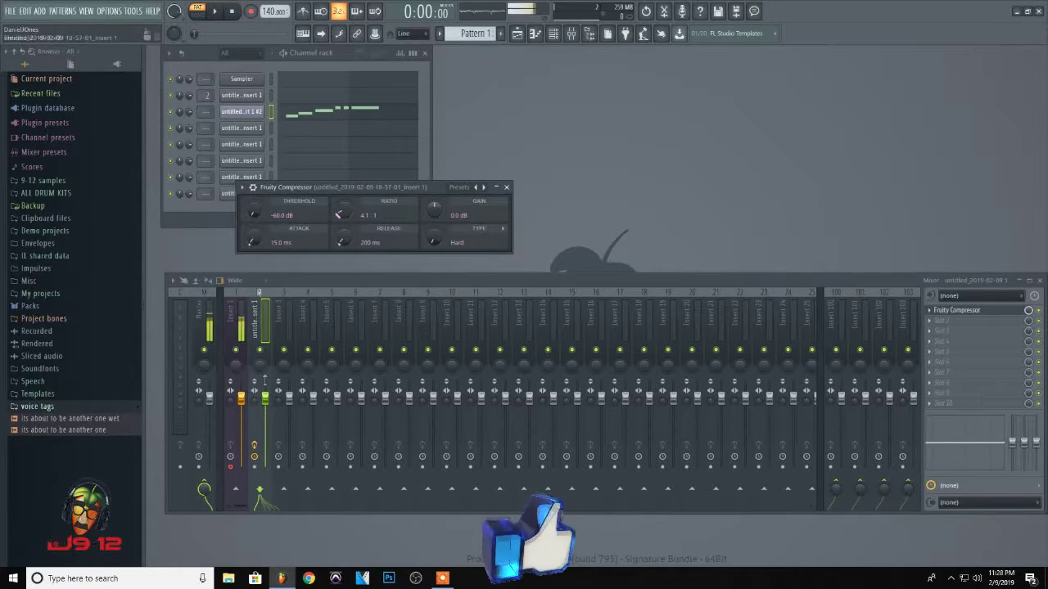
Route the selected vocal slice channel to mixer track 2 and audition the pattern through it
click(264, 330)
right_click(264, 329)
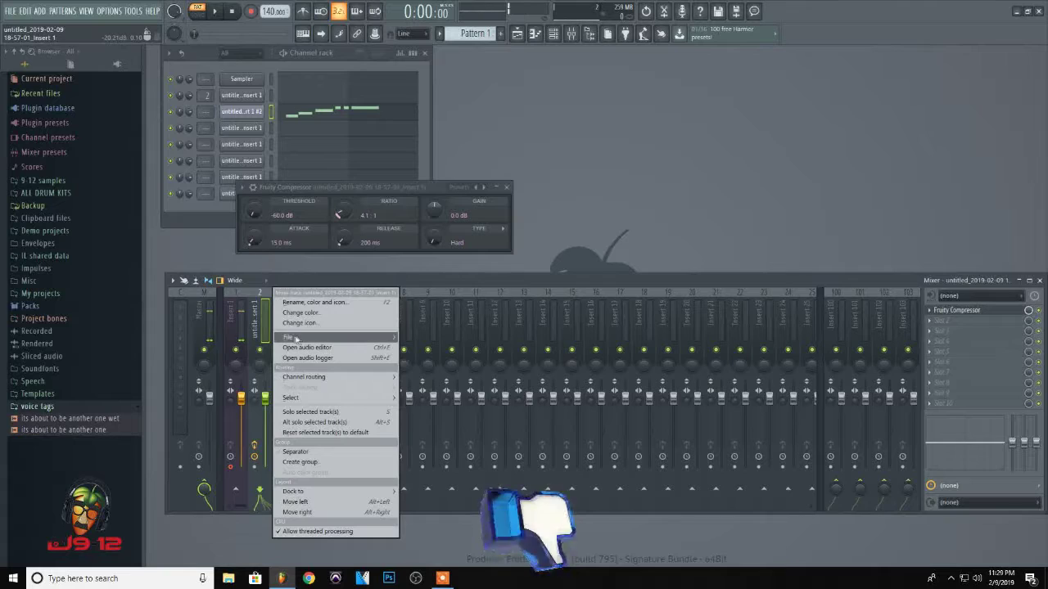
mouse_move(296, 338)
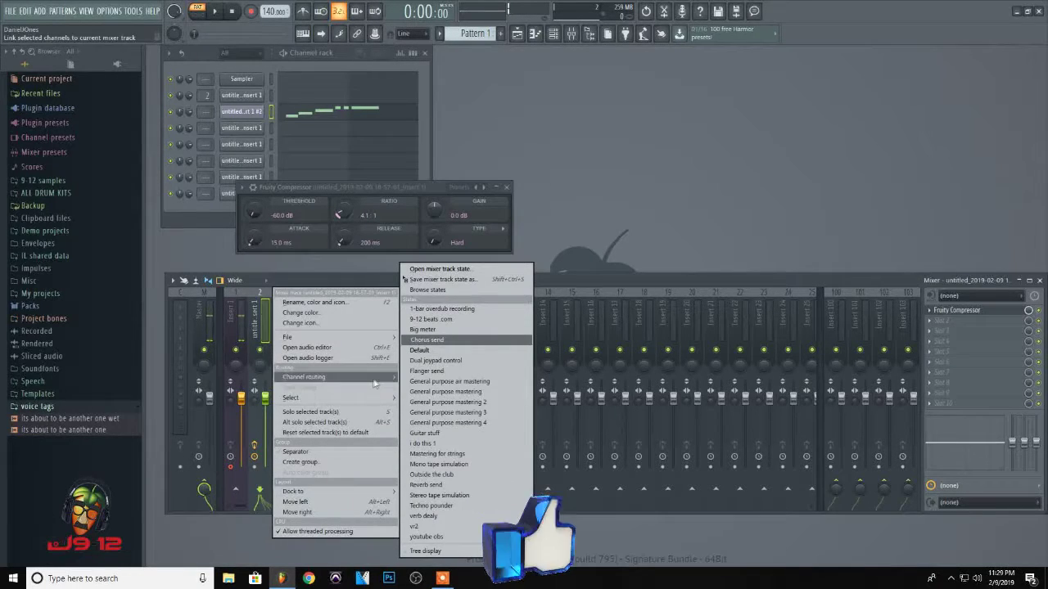
mouse_move(376, 380)
click(434, 377)
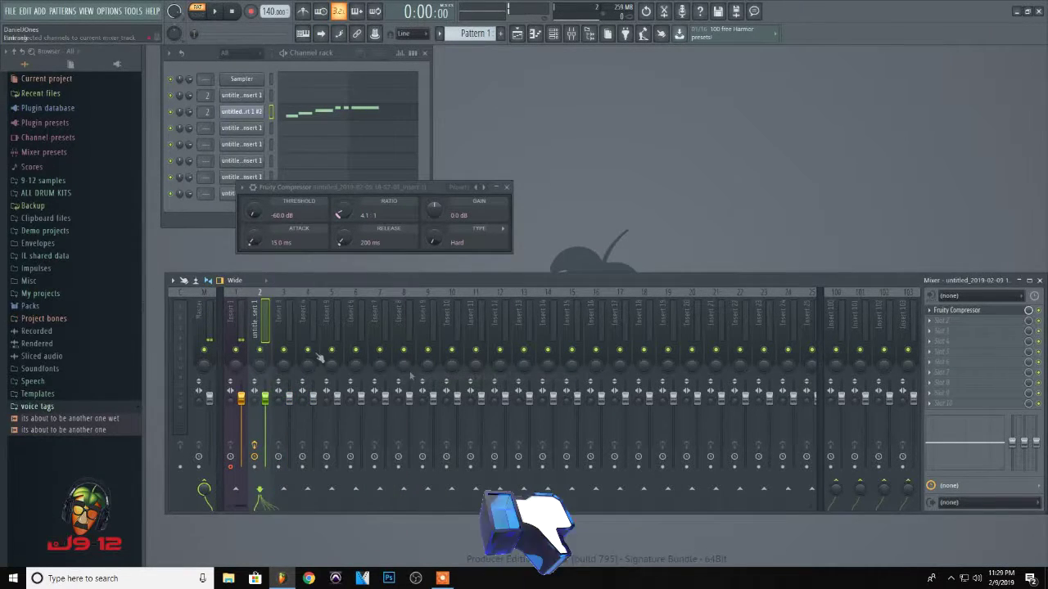
key(space)
key(space)
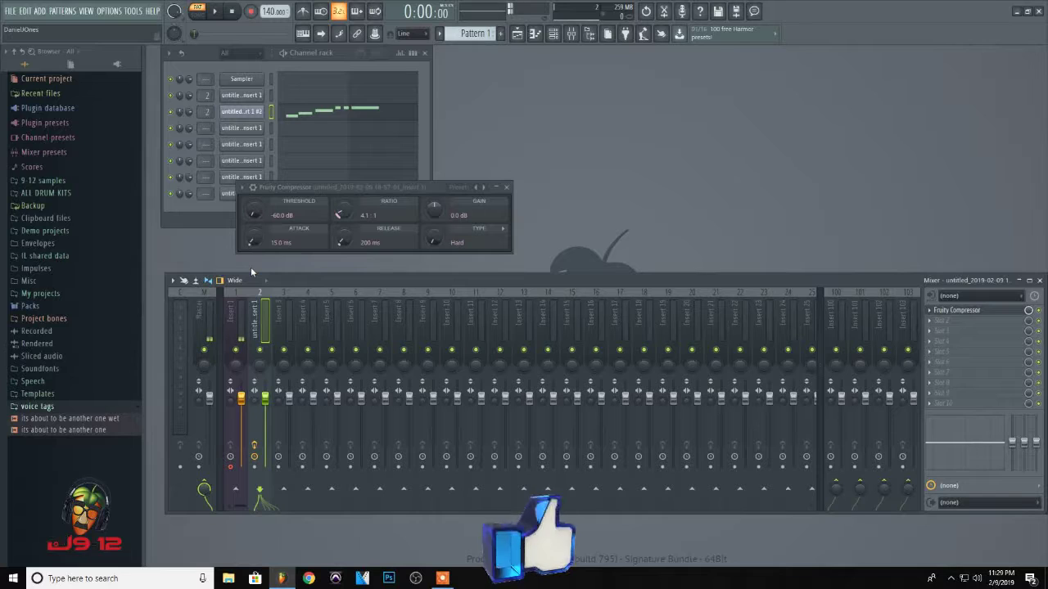
Play the pattern with mixer track 1 muted, stop playback and unmute the track
click(237, 351)
key(space)
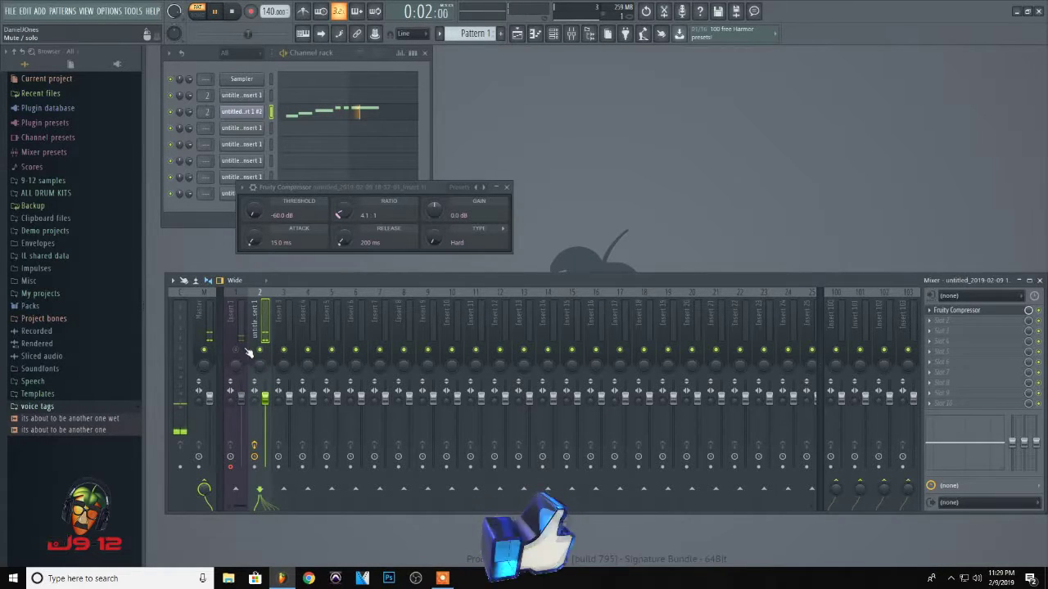
key(space)
click(238, 351)
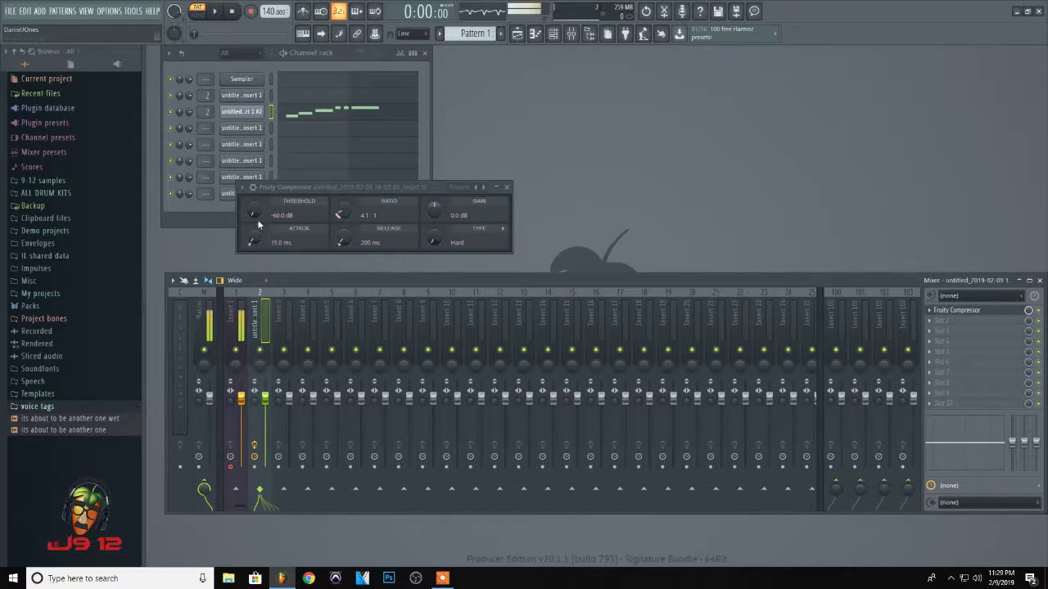
Set the Fruity Compressor's threshold to -6.7 dB, attack to 0.0 ms and release to 1 ms while auditioning the pattern, and close it
drag(254, 212, 254, 168)
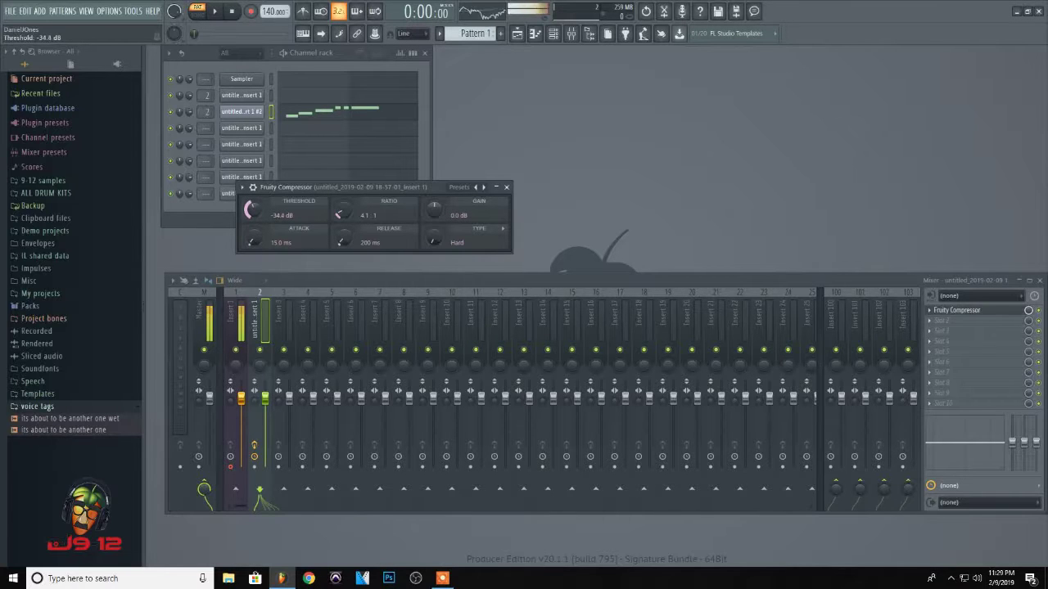
key(space)
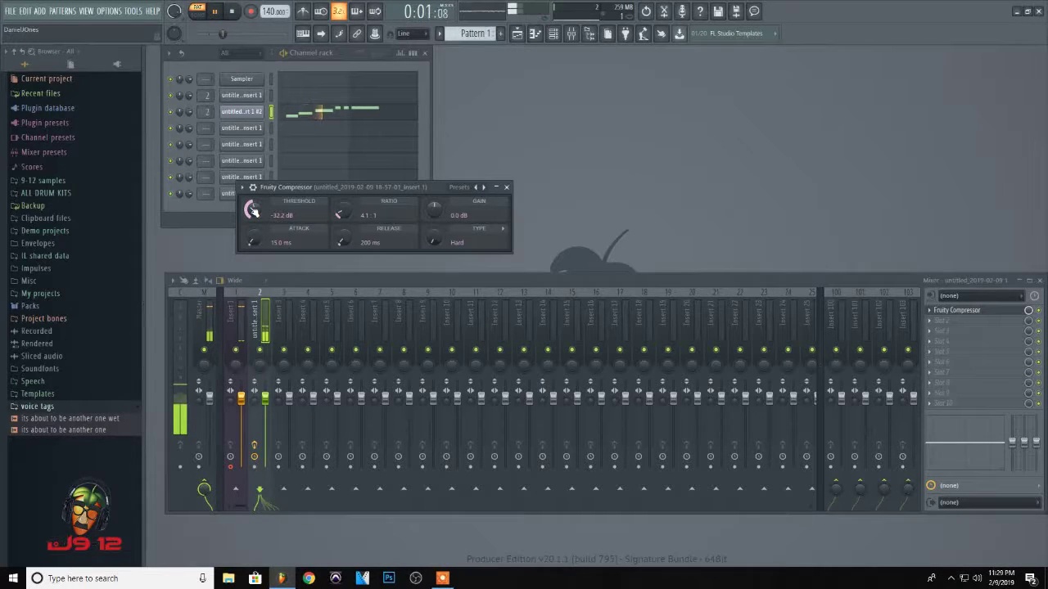
key(space)
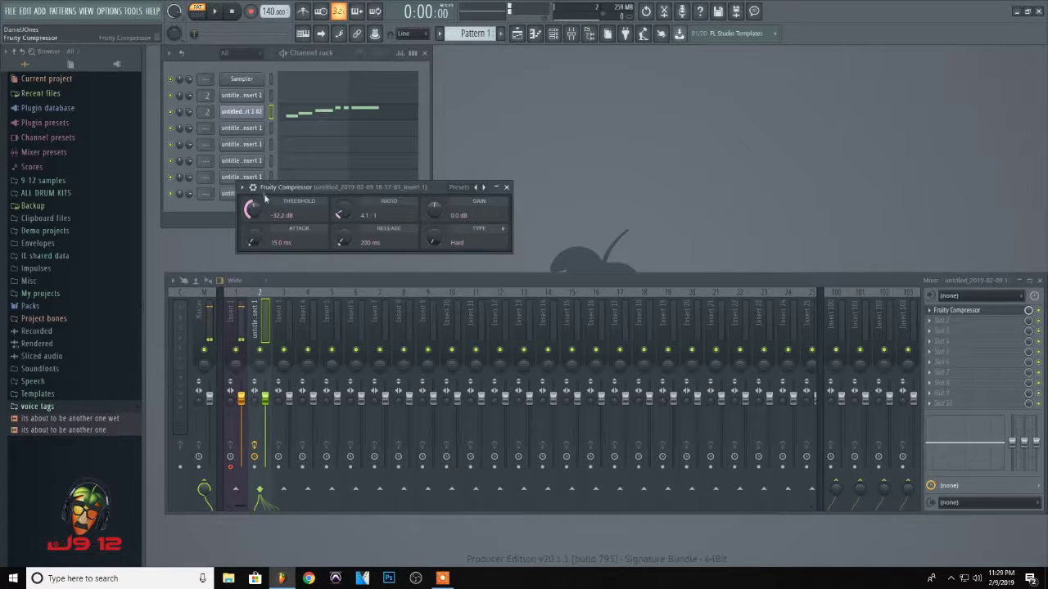
drag(252, 210, 252, 185)
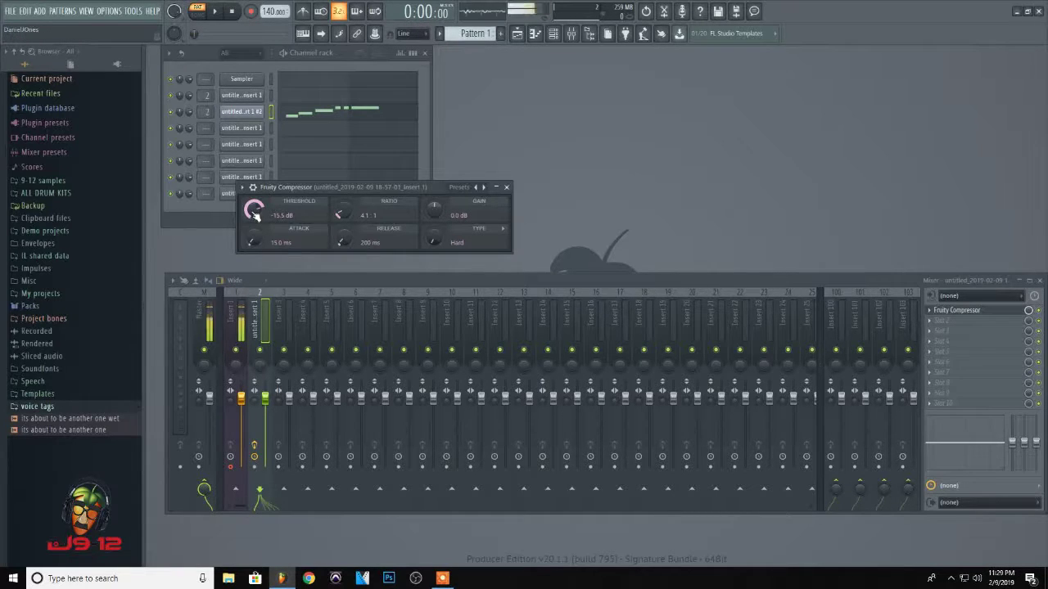
mouse_move(254, 210)
mouse_down()
mouse_move(254, 200)
mouse_move(255, 212)
mouse_up()
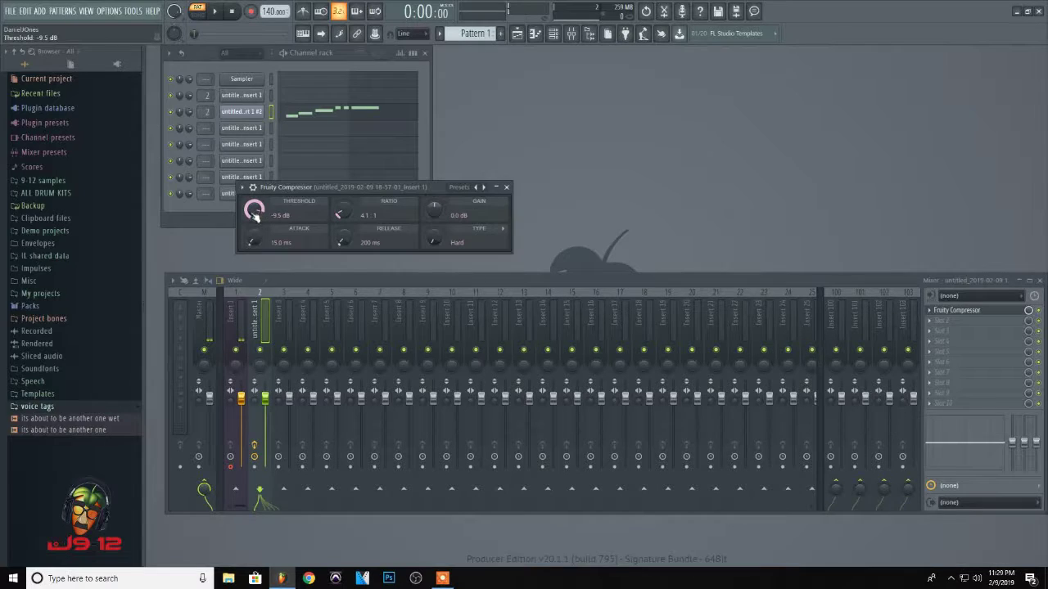
key(space)
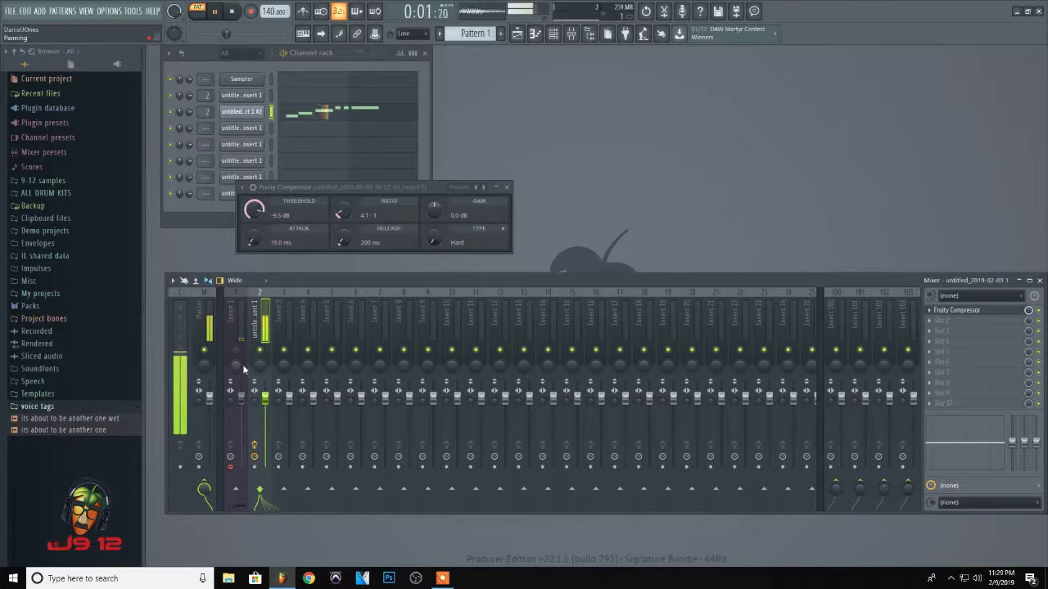
drag(251, 214, 256, 238)
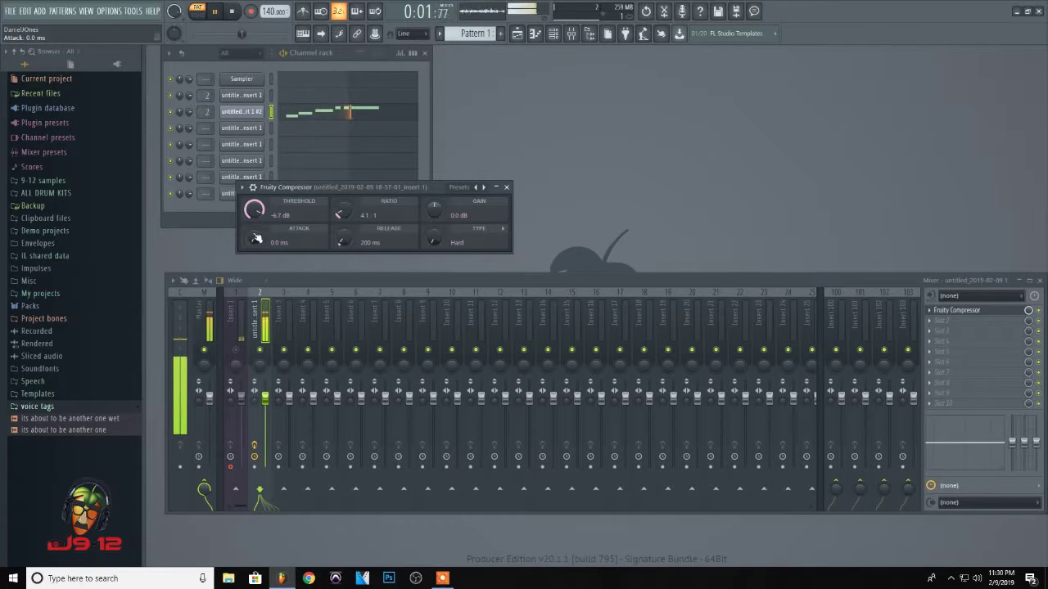
drag(342, 243, 343, 270)
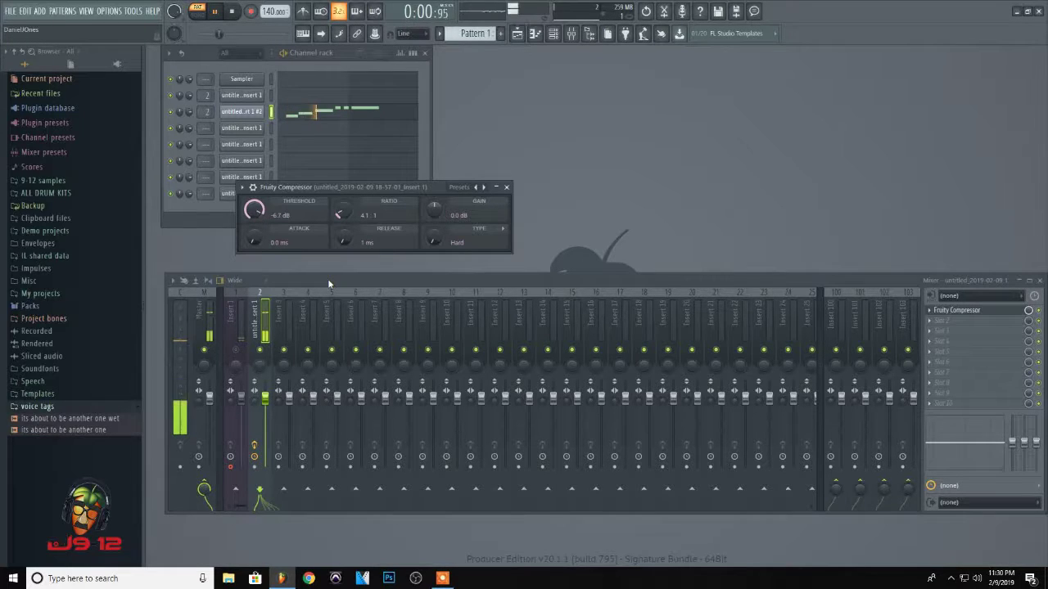
key(space)
click(505, 187)
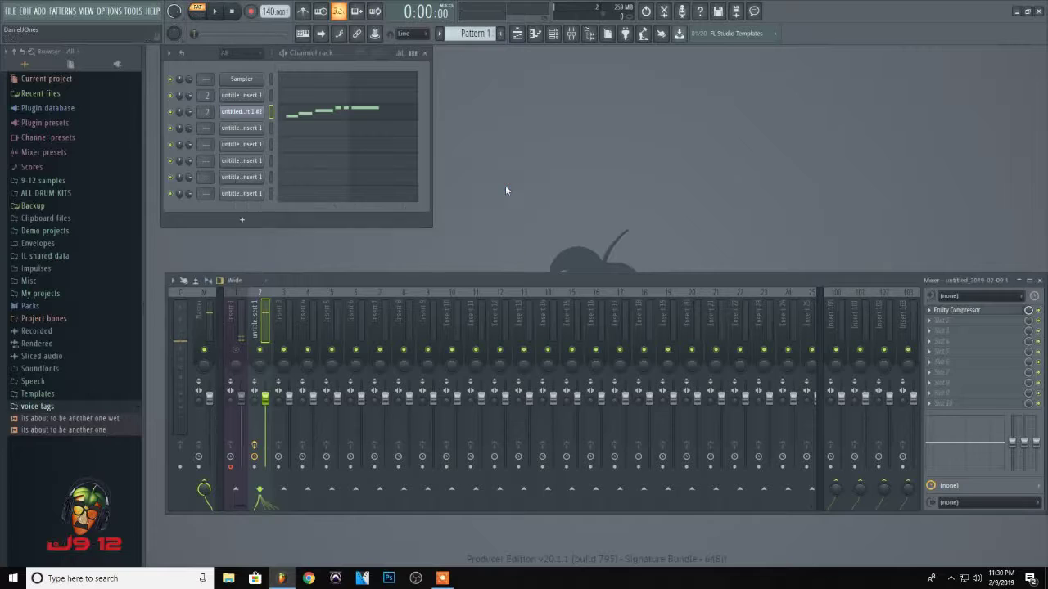
Open the vocal channel's Slicex editor, select the silent tail after the last word in Marker #5 and copy it
click(249, 113)
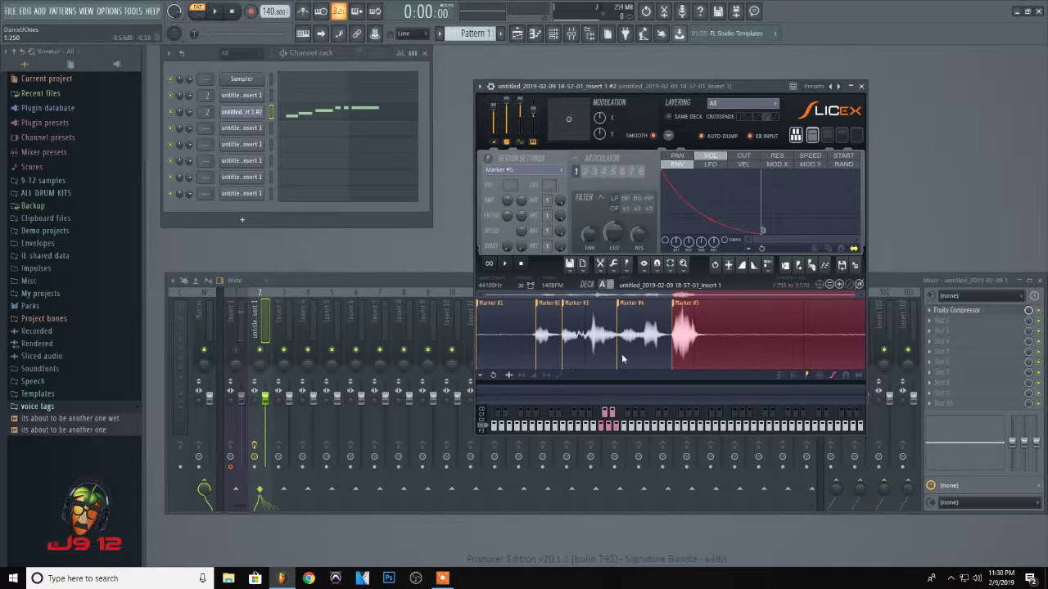
click(700, 337)
click(696, 337)
click(697, 344)
click(702, 335)
click(601, 265)
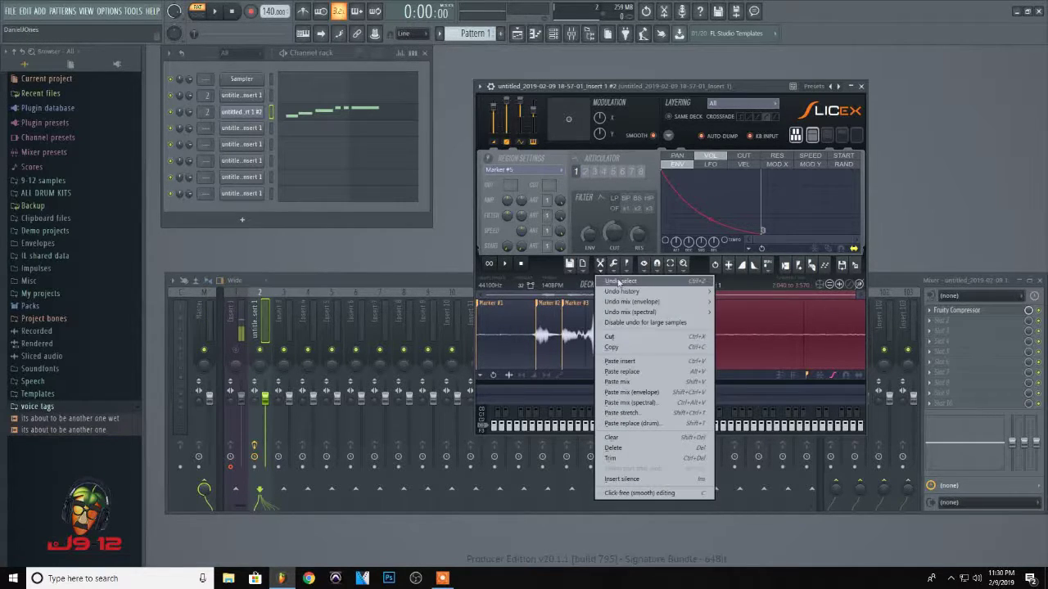
click(613, 348)
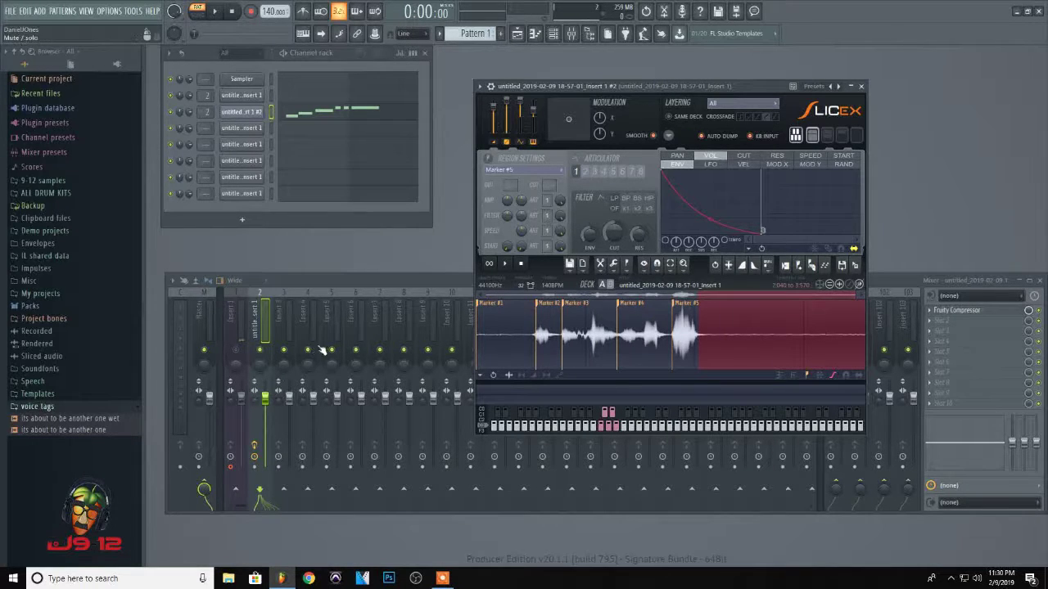
Unmute mixer track 1 and cut the selected silent tail from the sample in Slicex
click(236, 352)
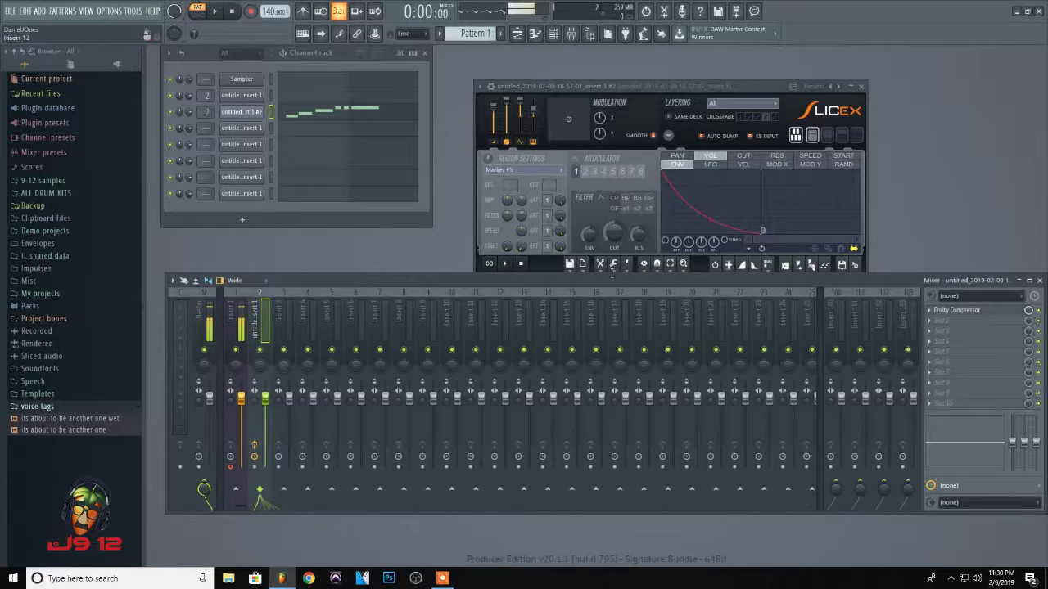
click(682, 88)
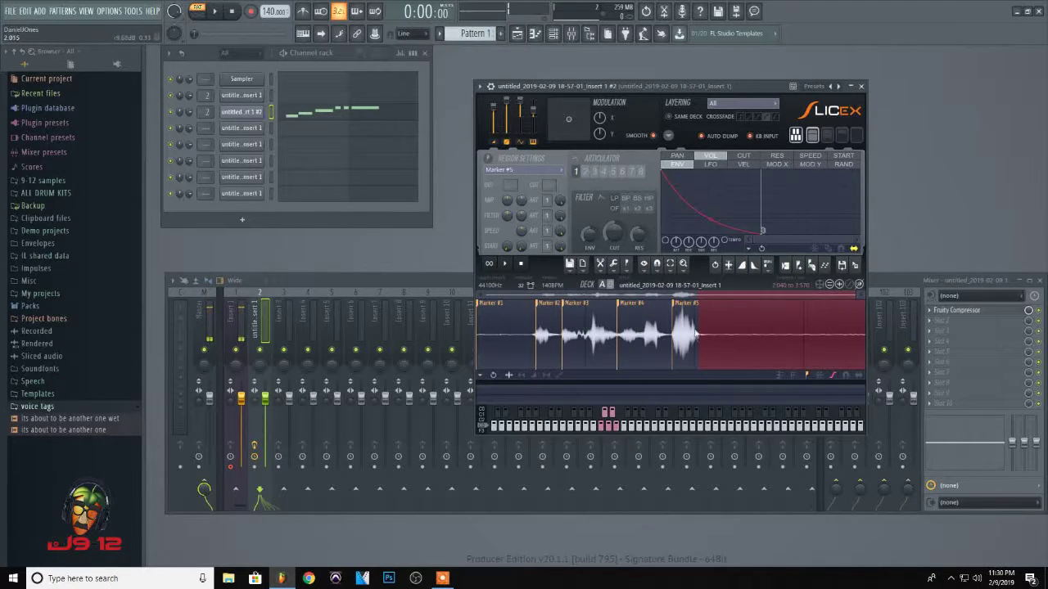
click(600, 264)
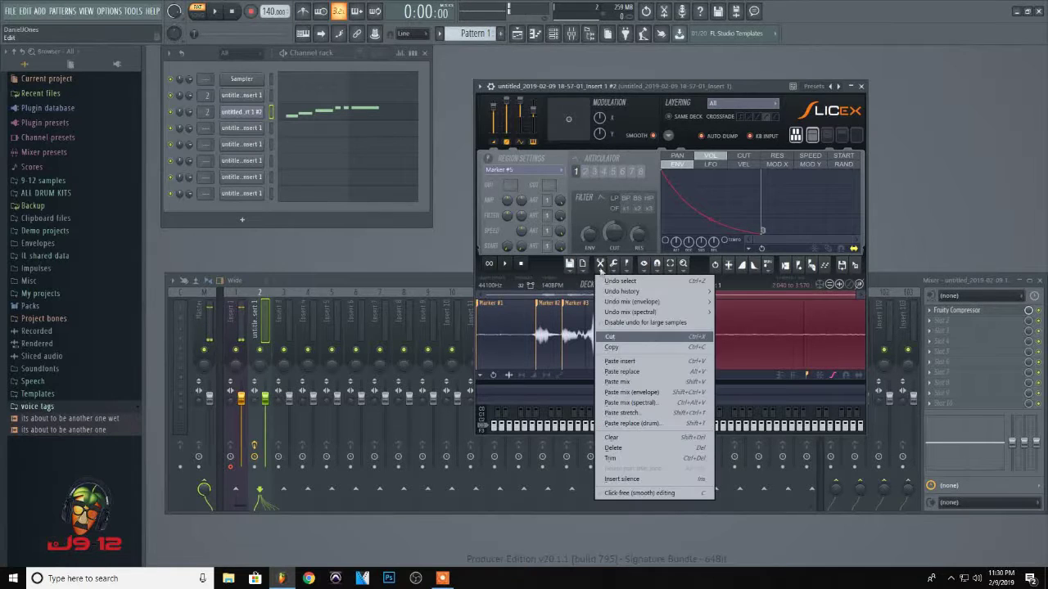
click(612, 340)
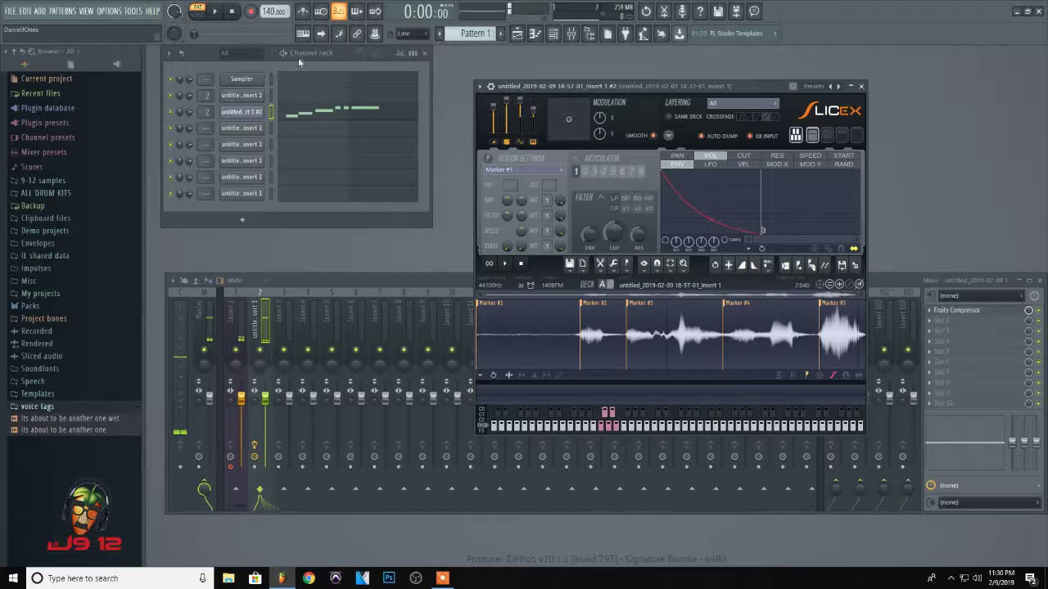
Play the pattern to check the trimmed vocal, stop it and close the Slicex editor
click(332, 53)
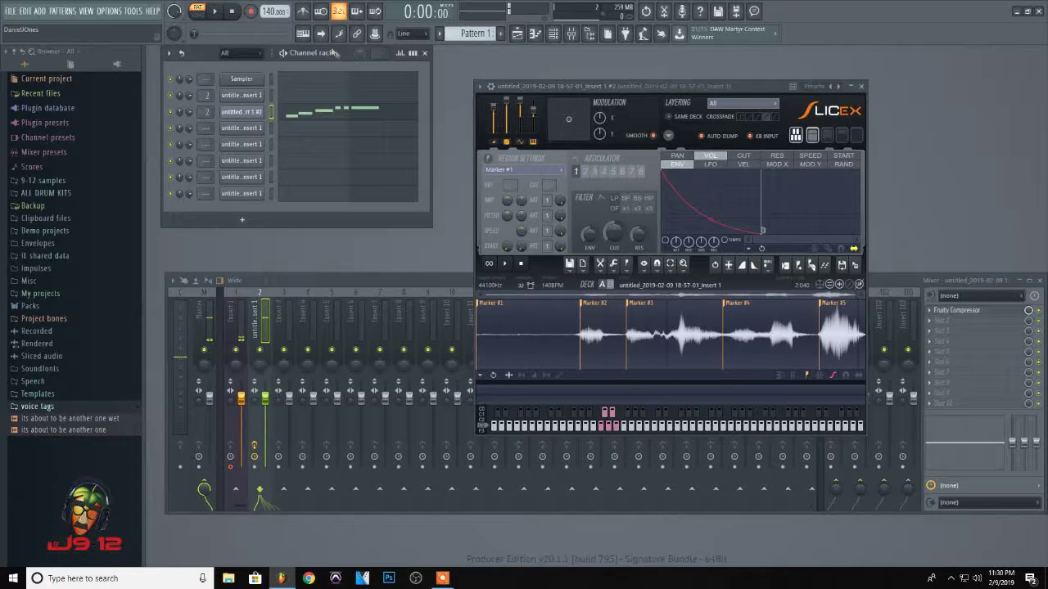
click(217, 12)
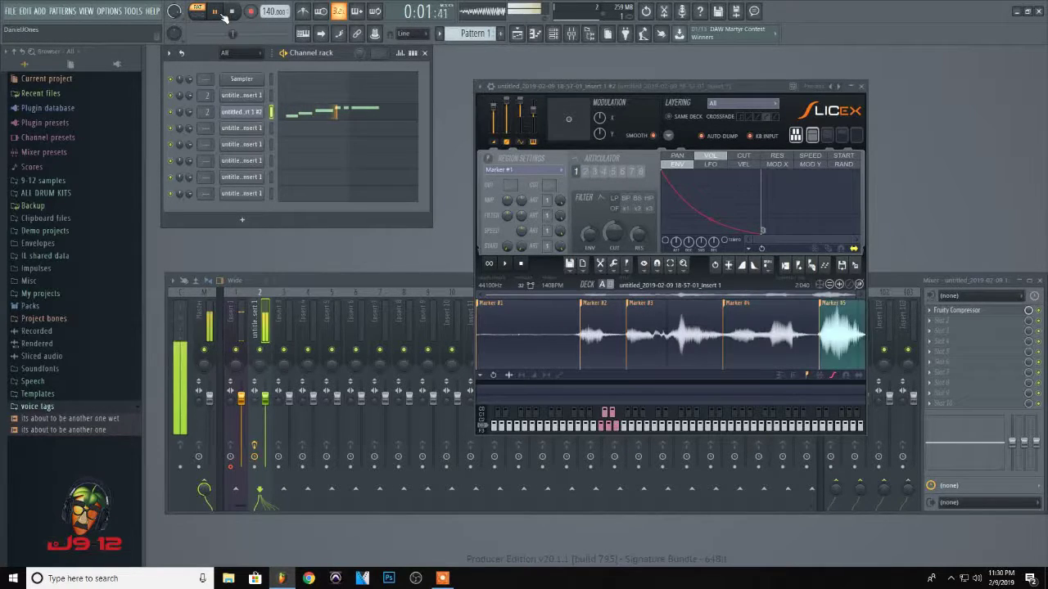
key(space)
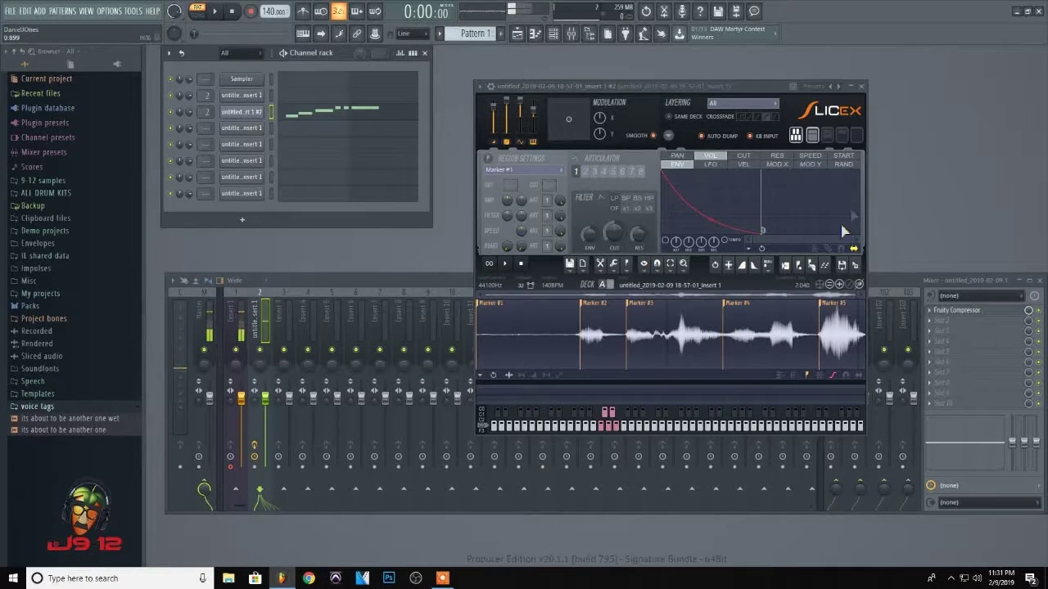
click(860, 85)
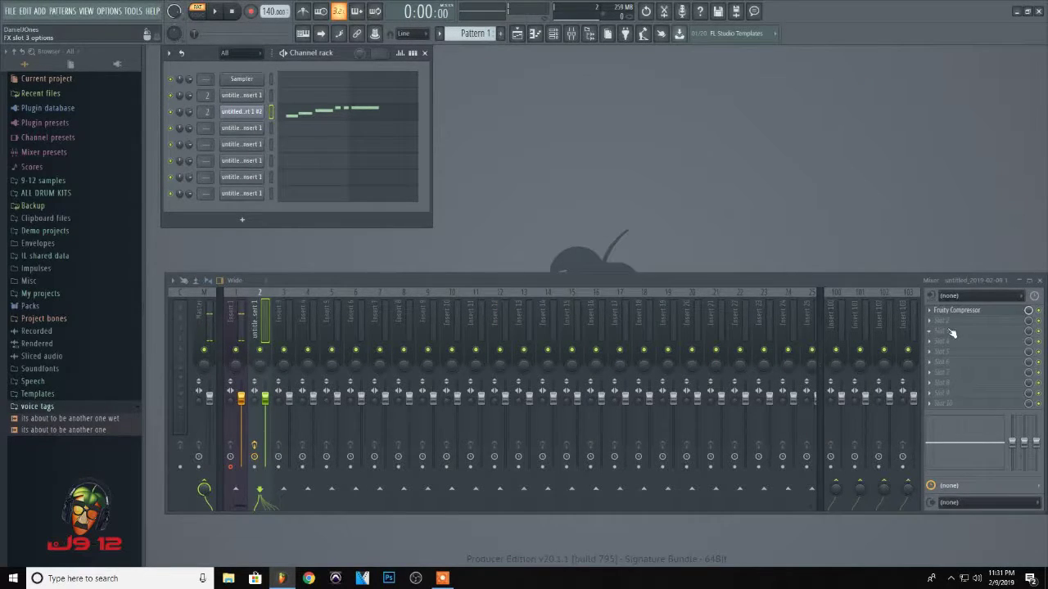
Raise the Fruity Compressor's gain on mixer track 2 to 17.2 dB while playing the pattern, and close the compressor
click(951, 310)
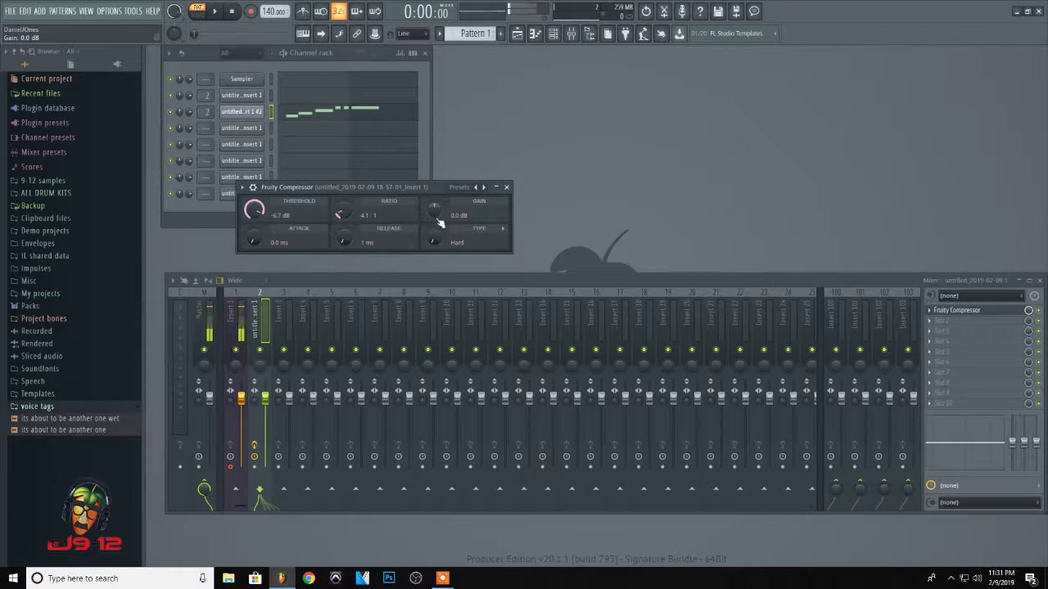
drag(439, 220, 438, 192)
key(space)
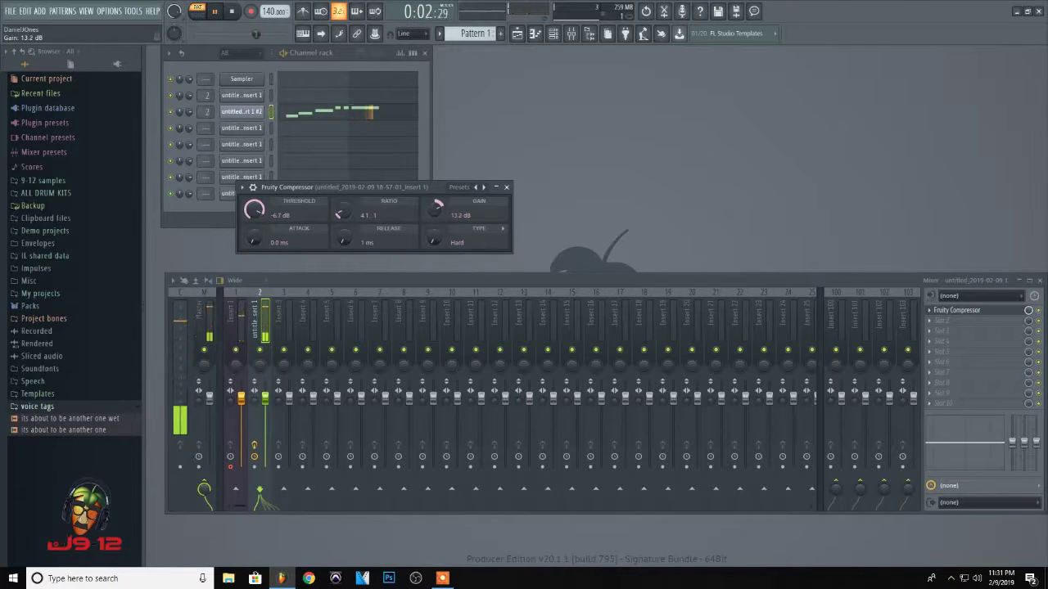
drag(440, 212, 439, 205)
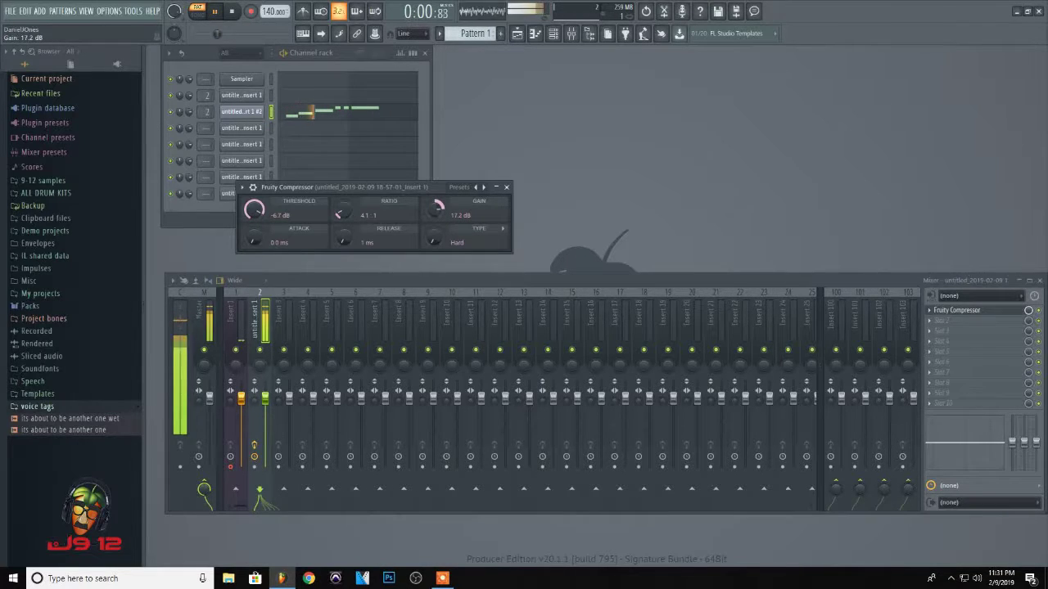
key(space)
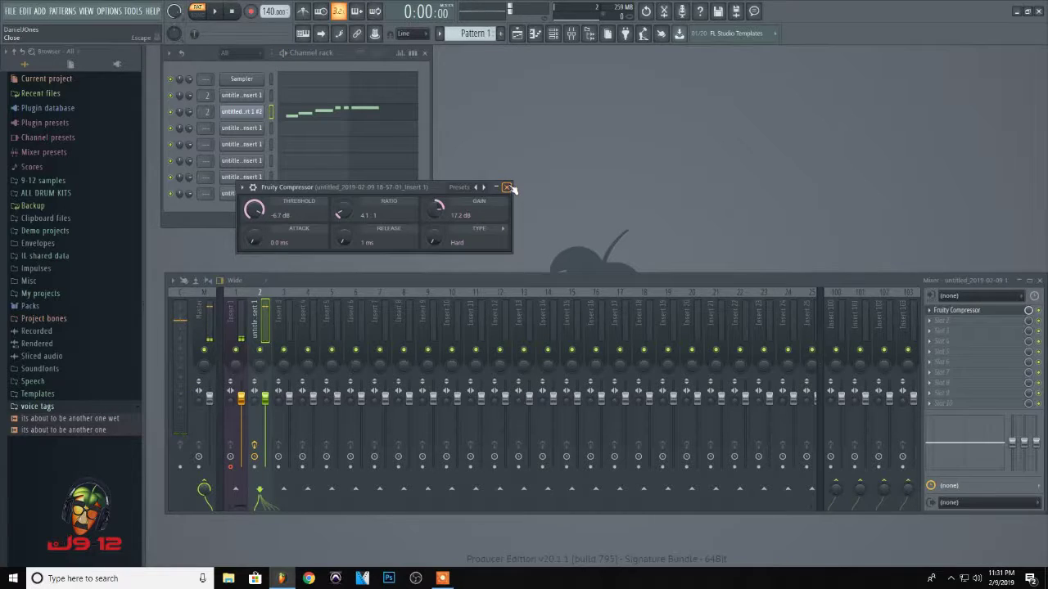
click(506, 187)
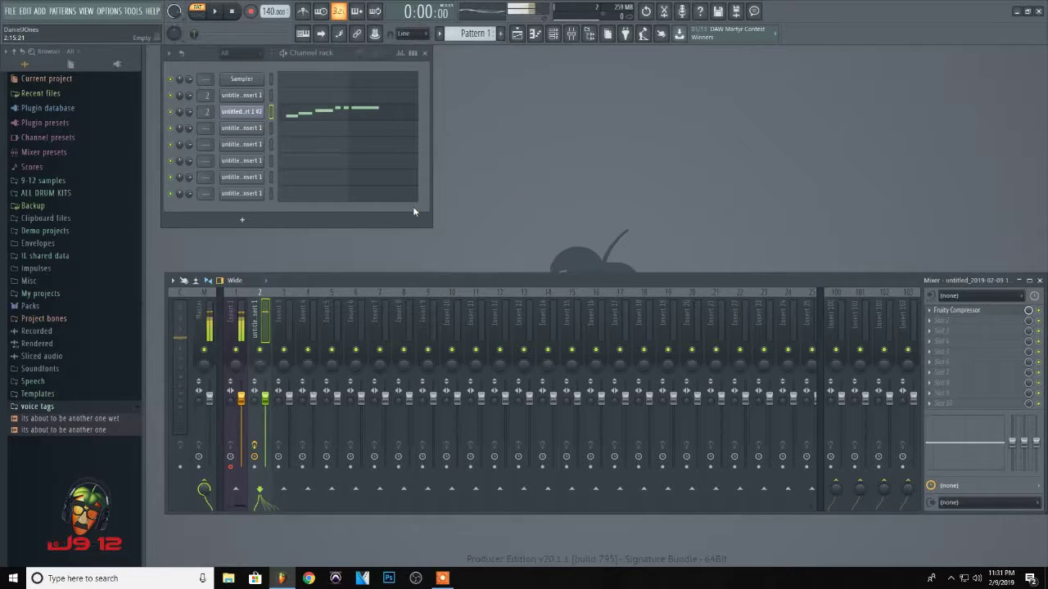
Add a Fruity Parametric EQ 2 to the second effect slot of mixer track 2 and start playing the pattern
click(960, 325)
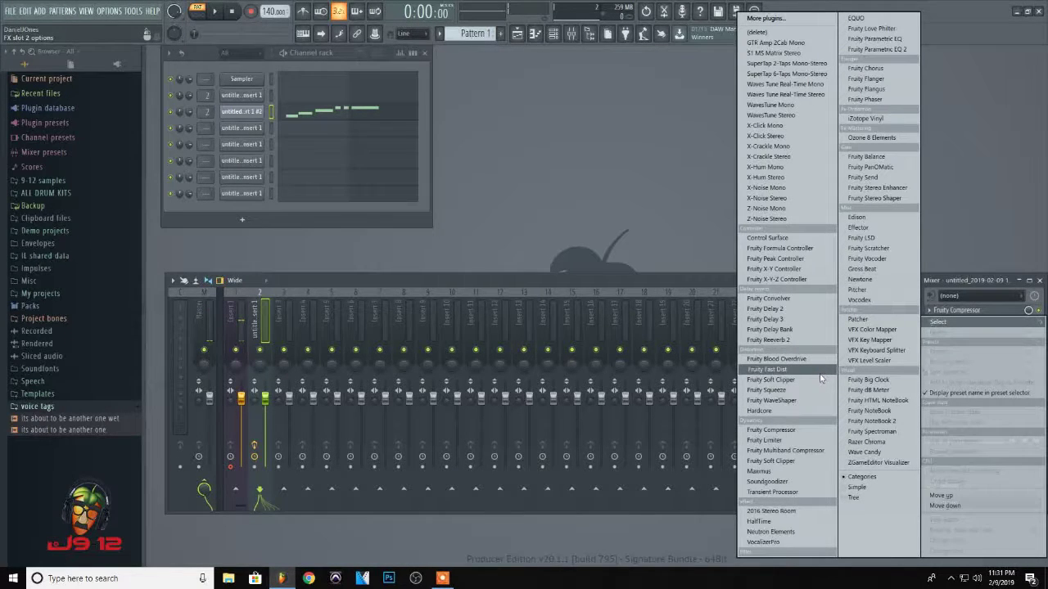
click(873, 50)
key(space)
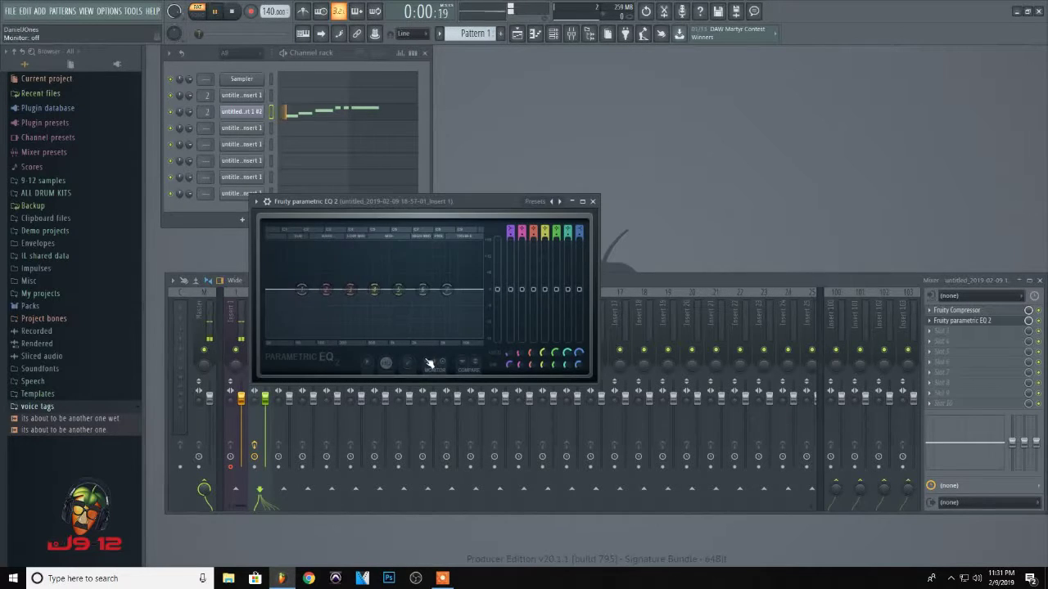
Pull EQ band 1 down into a low cut, raise band 6 slightly and band 7 to 4.3 dB, and close the EQ
drag(302, 293, 344, 335)
drag(422, 290, 448, 289)
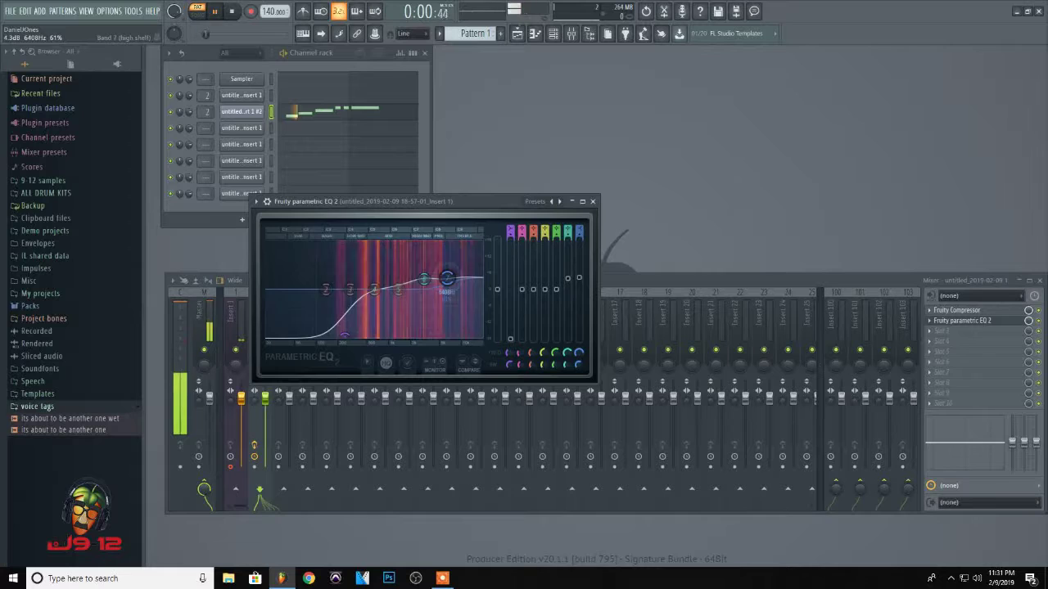
click(593, 201)
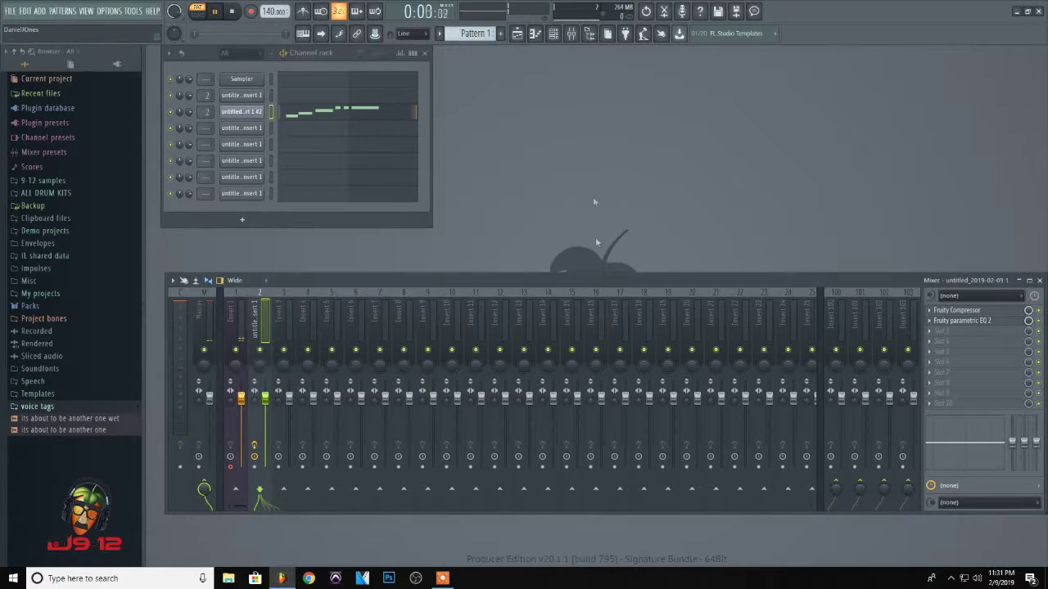
click(942, 336)
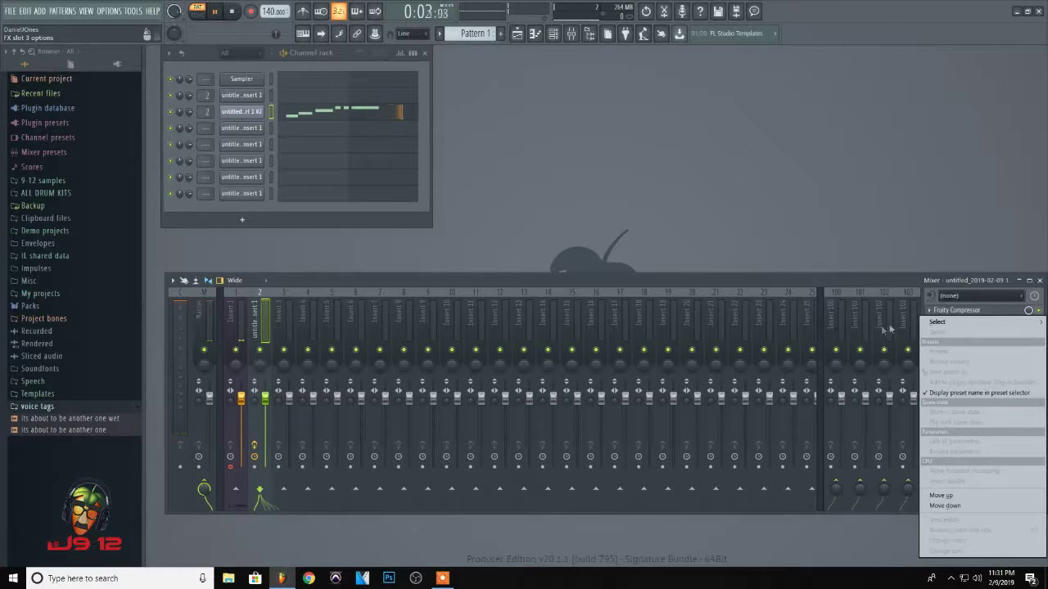
mouse_move(949, 328)
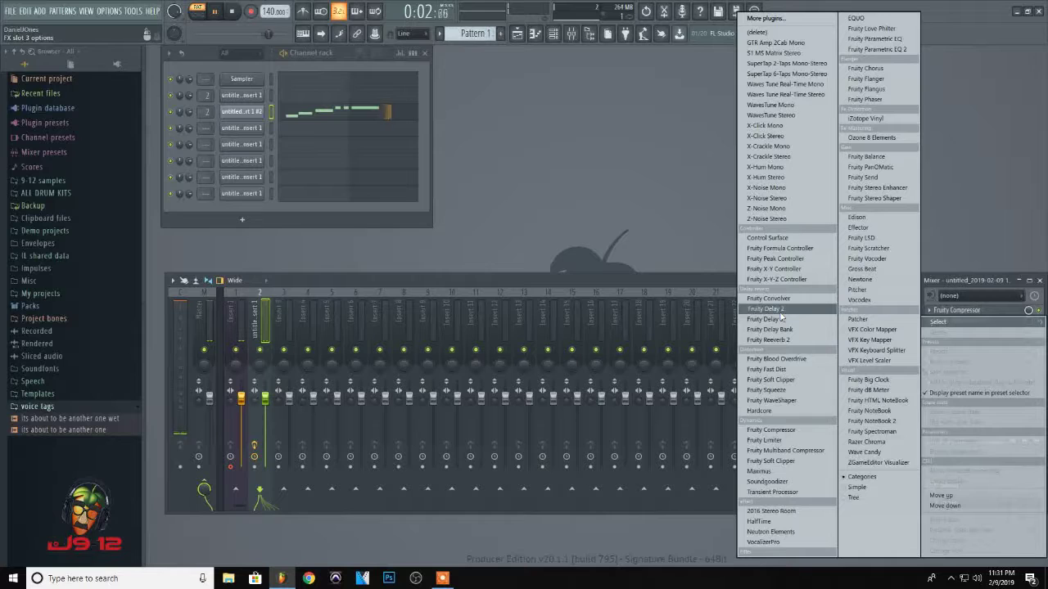
click(665, 281)
key(space)
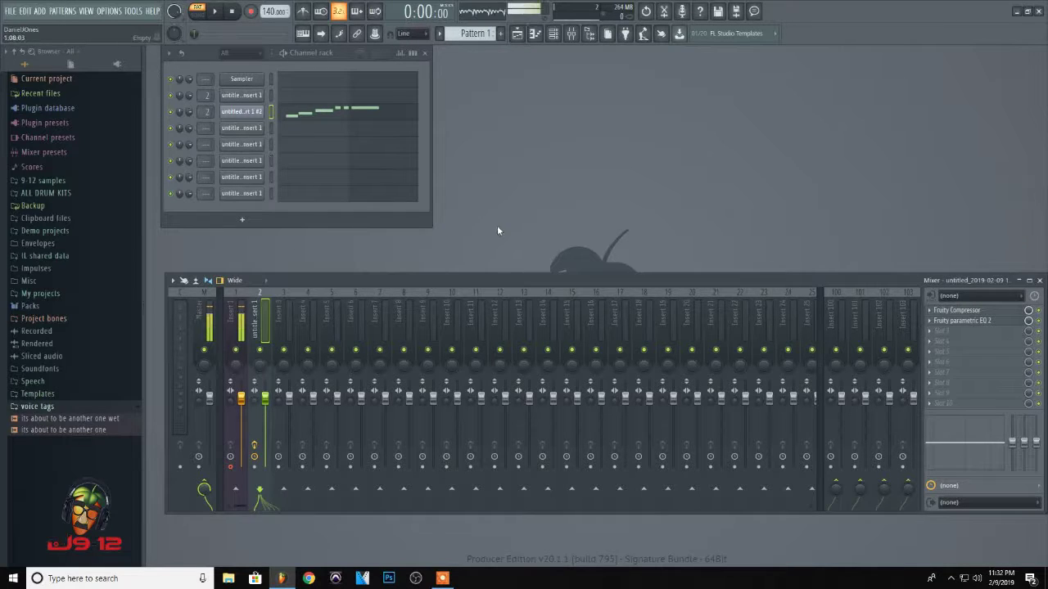
Load Fruity Delay 2 into the third effect slot of mixer track 2 and replace it with Fruity Delay 3
click(935, 331)
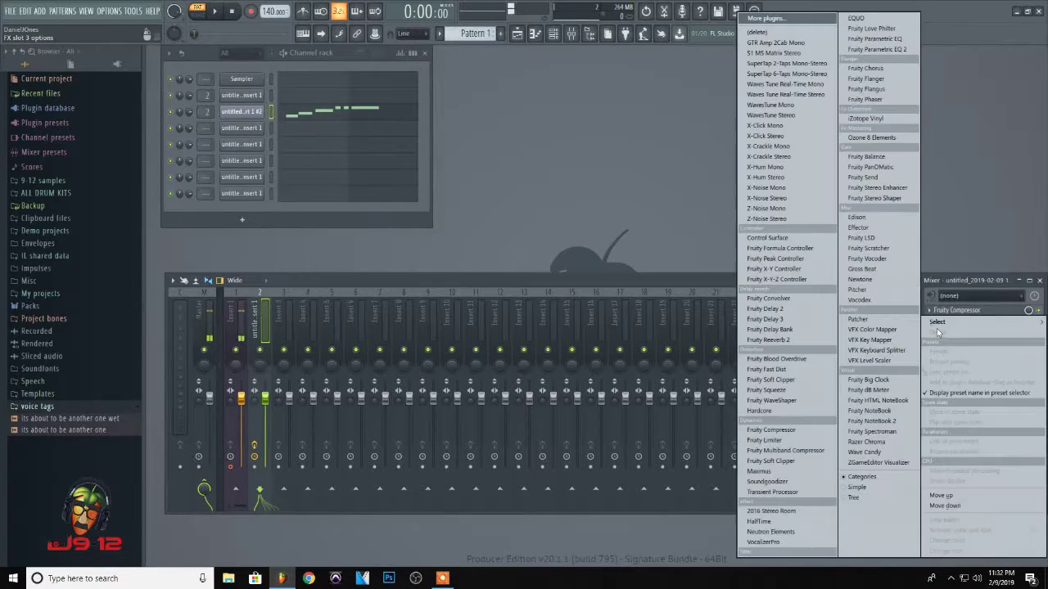
click(798, 310)
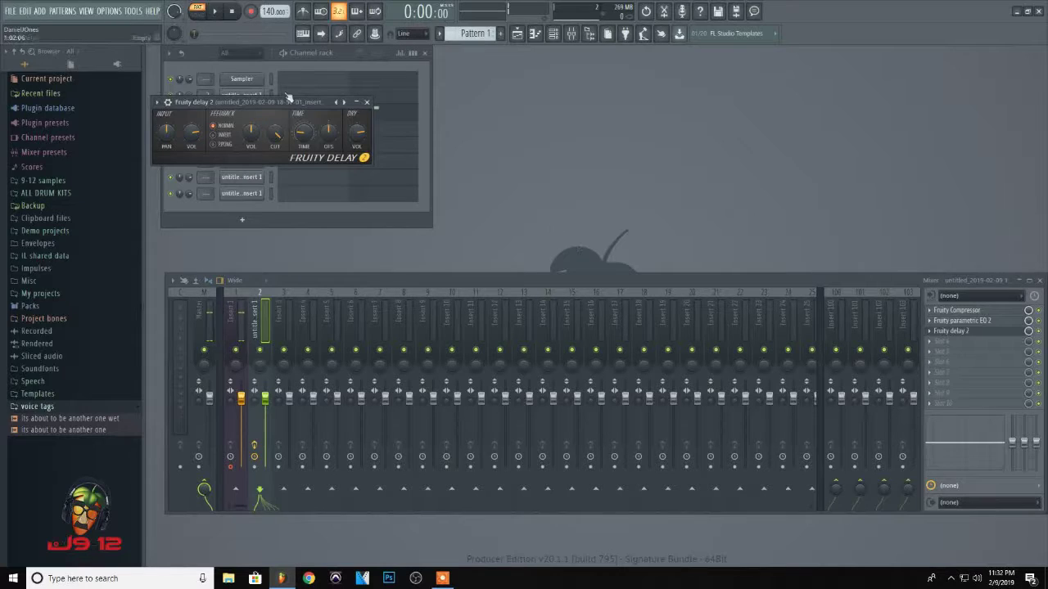
click(932, 332)
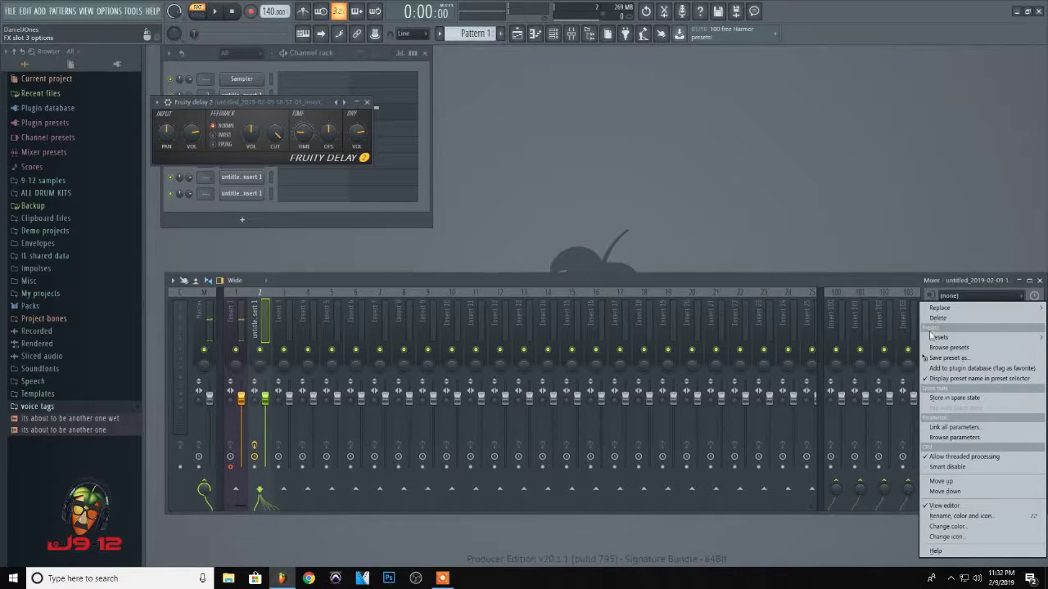
mouse_move(941, 339)
mouse_move(940, 308)
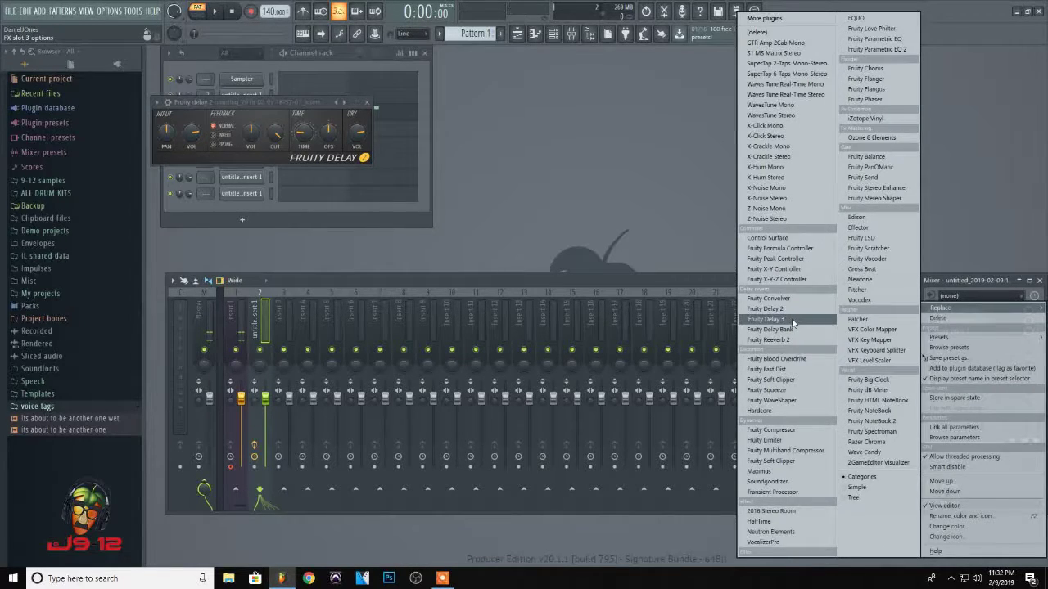
click(792, 321)
drag(412, 103, 480, 301)
Apply the Mono preset to Fruity Delay 3 and play the pattern to hear the delay
click(232, 299)
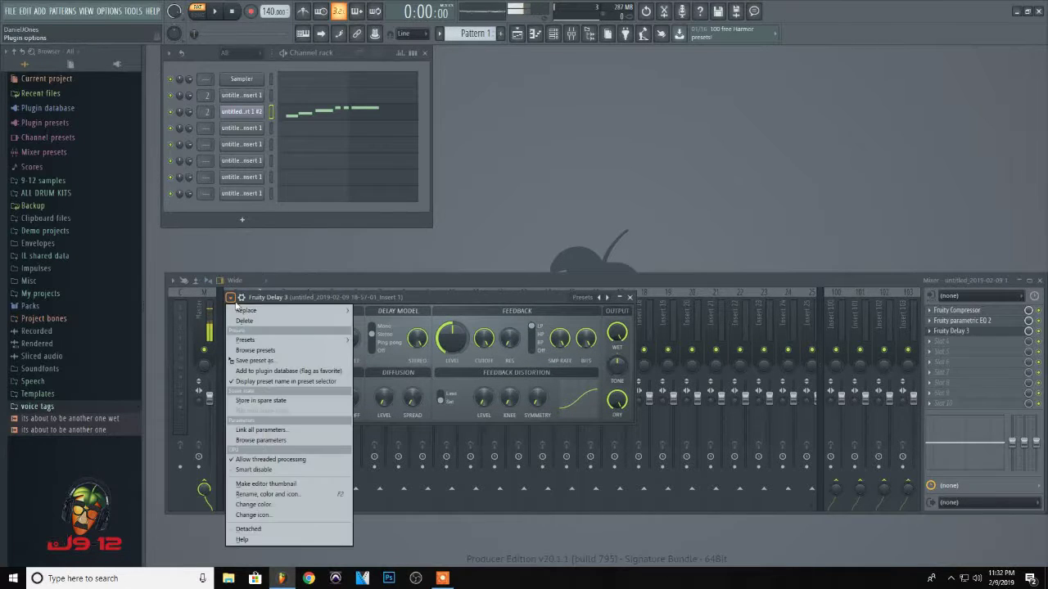
mouse_move(278, 342)
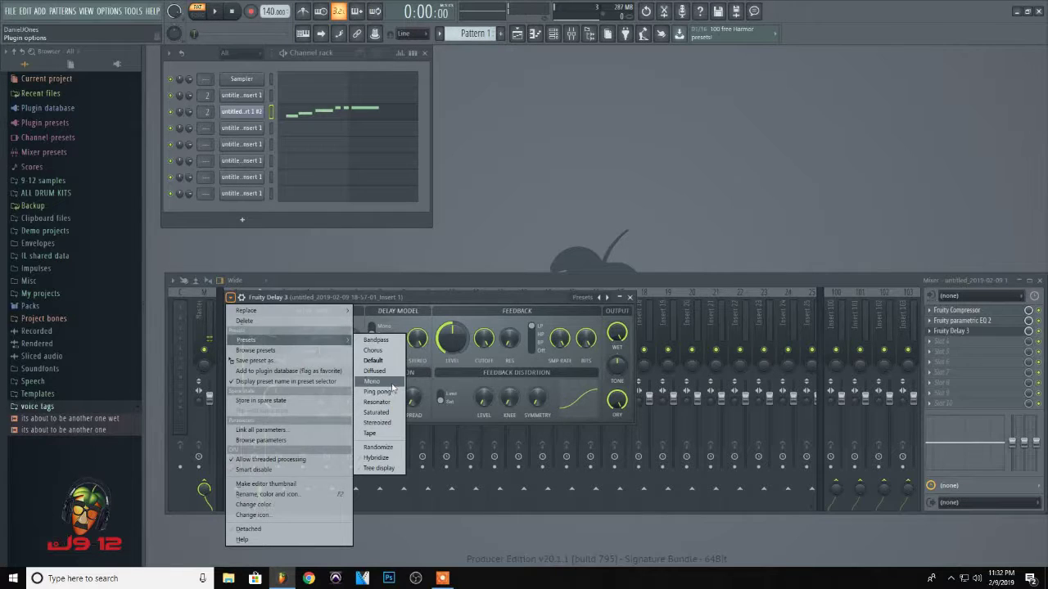
click(388, 382)
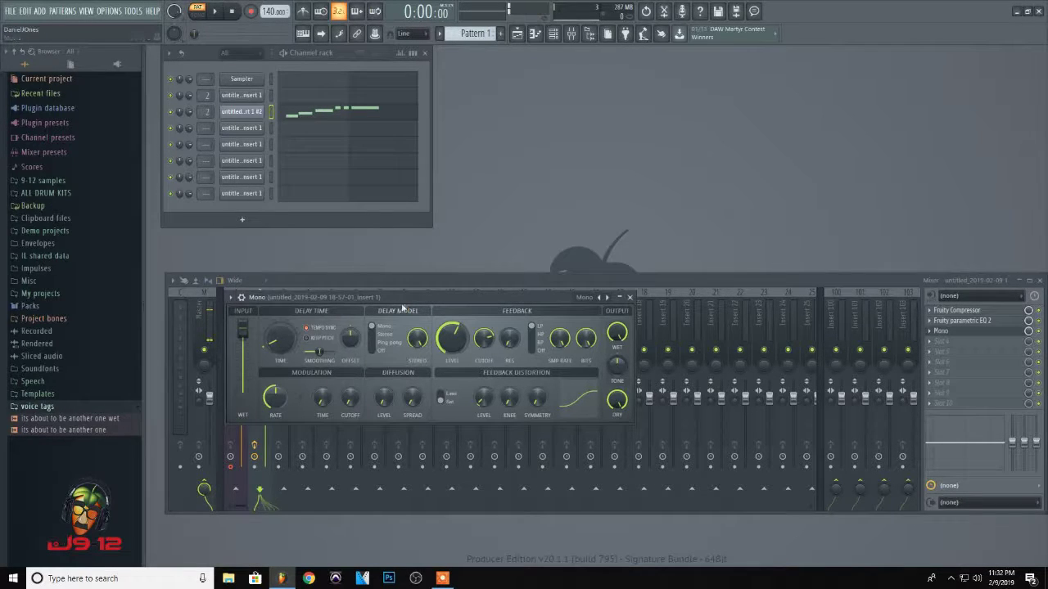
key(space)
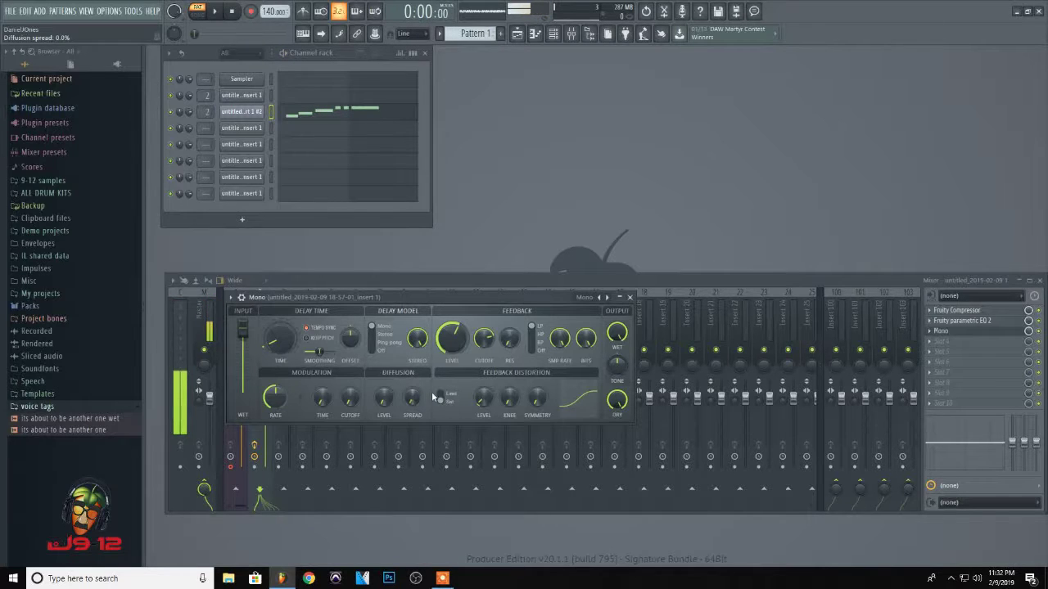
key(space)
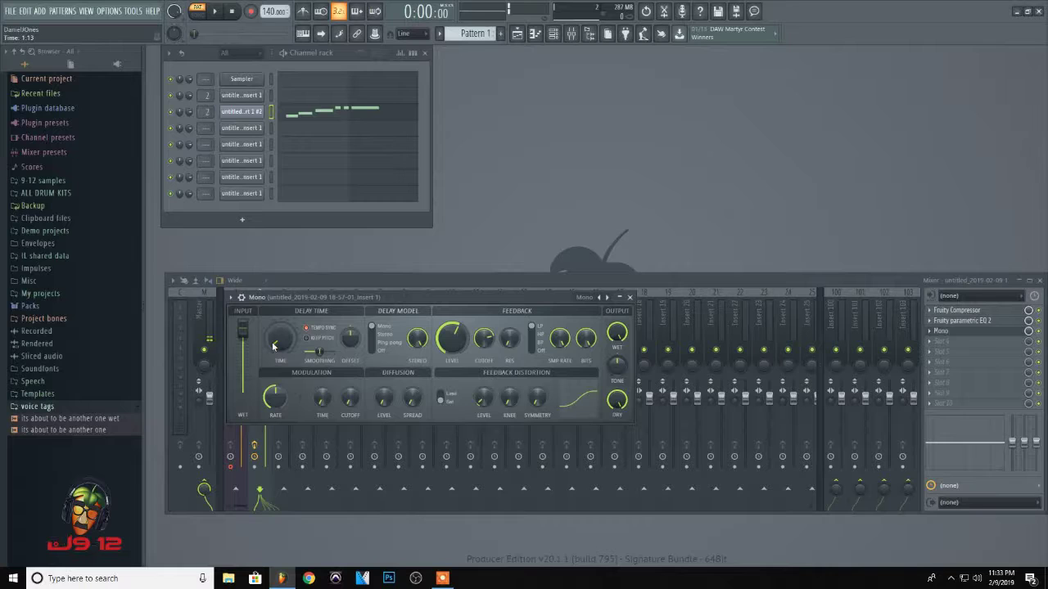
Lower the delay time to 0:38 while the pattern plays, and stop playback
key(space)
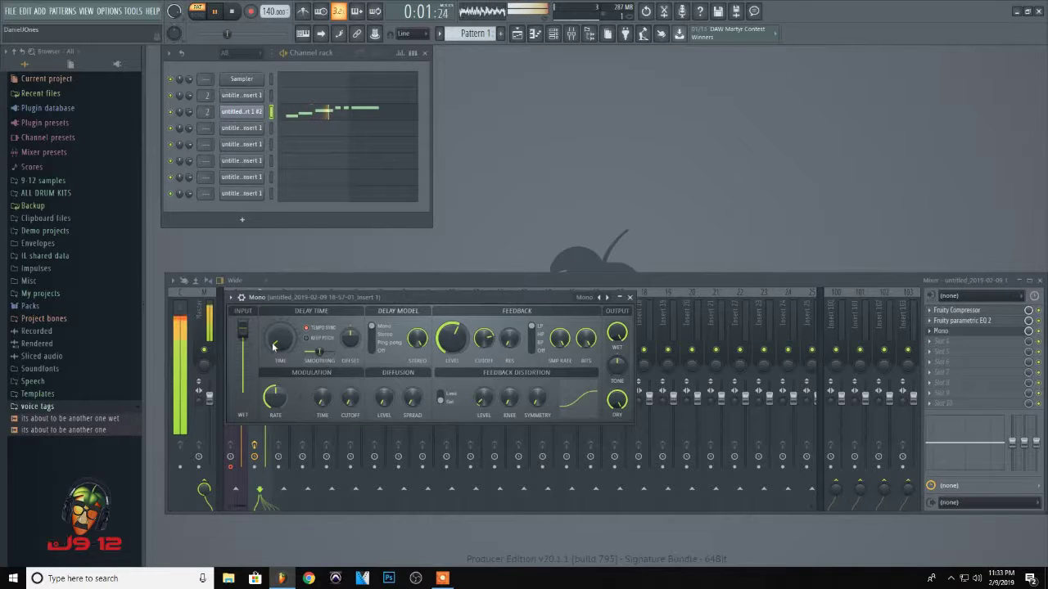
drag(276, 349, 276, 360)
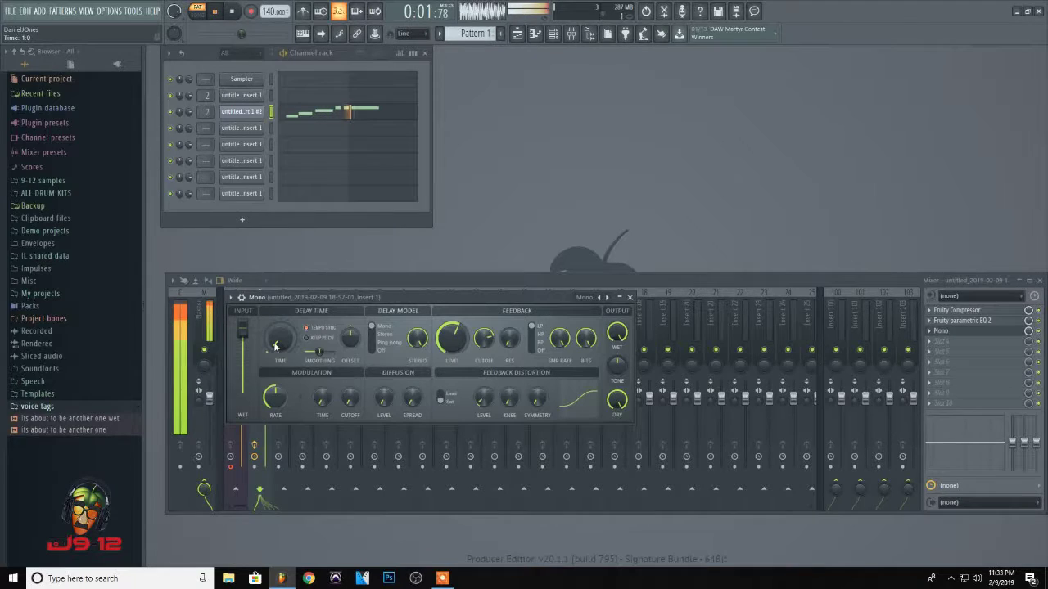
drag(276, 349, 276, 355)
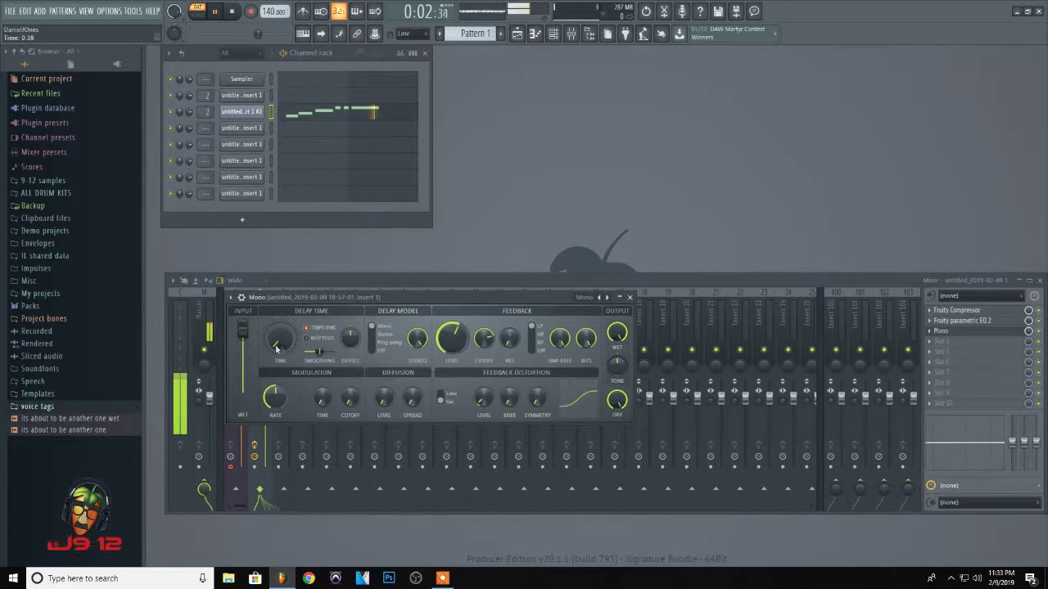
drag(302, 302, 458, 290)
key(space)
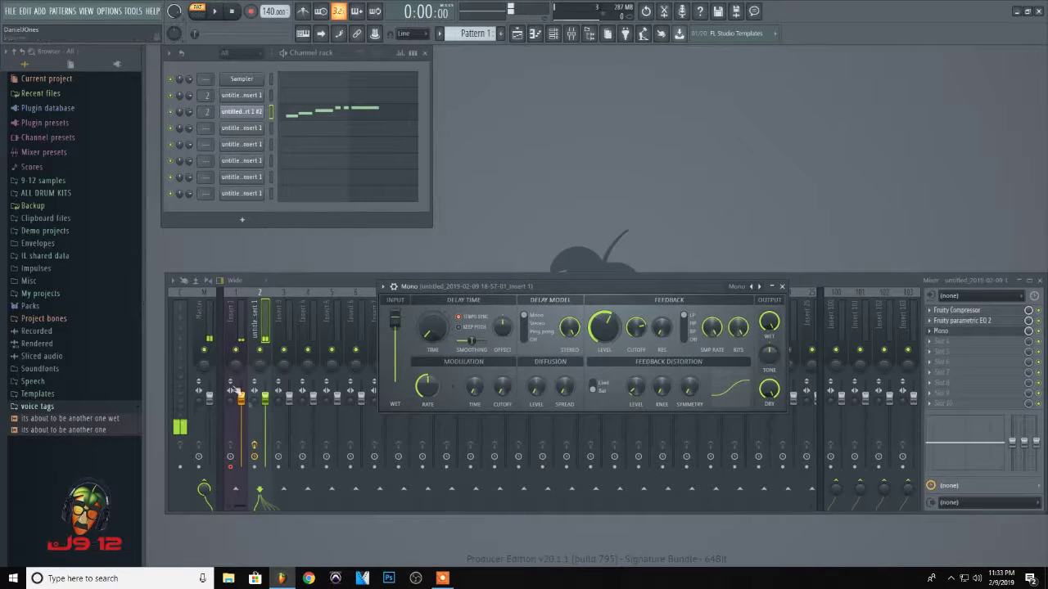
Lower the volume fader of mixer track 2 and play the pattern to check its level
drag(266, 399, 265, 427)
key(space)
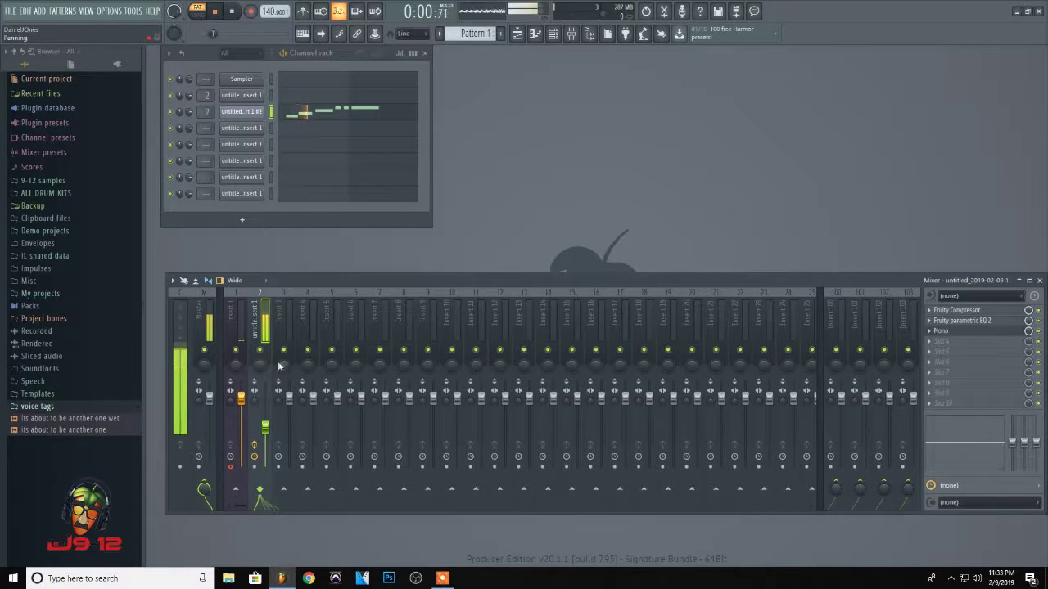
key(space)
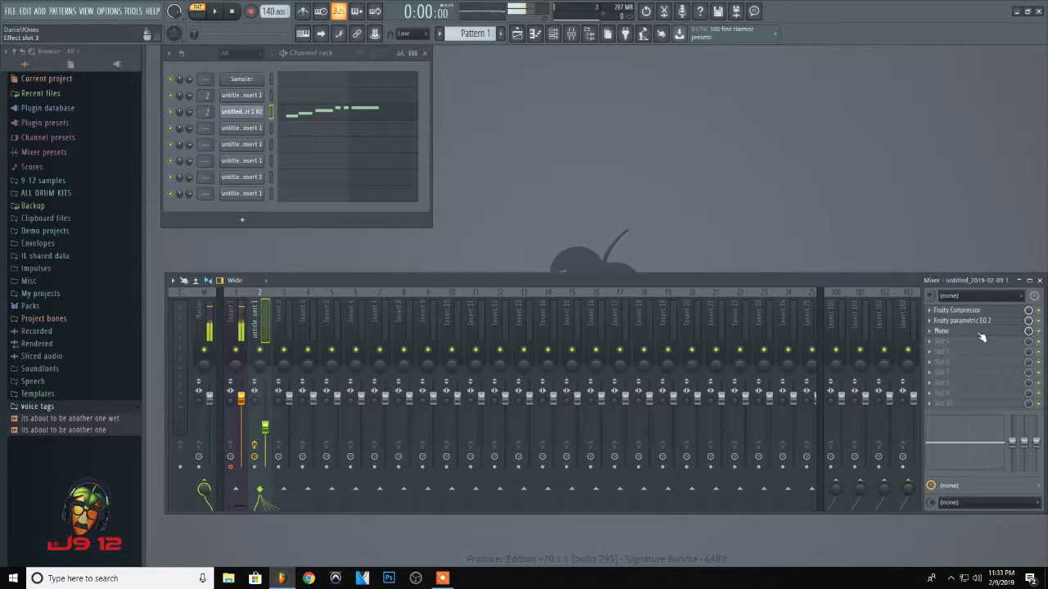
Create an automation clip for the mute switch of the Mono delay slot on mixer track 2
drag(917, 285, 853, 292)
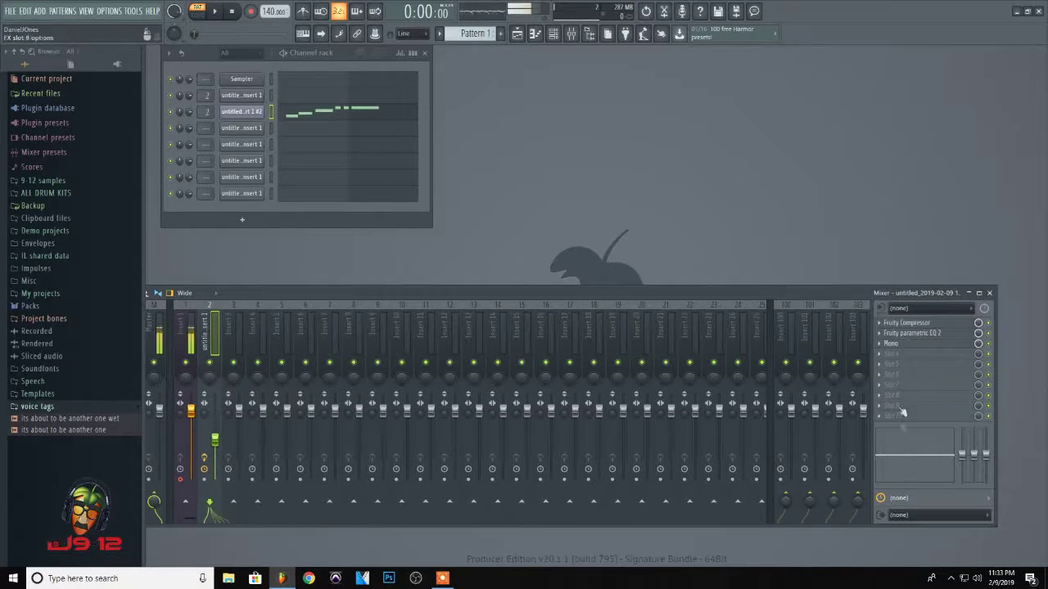
right_click(989, 347)
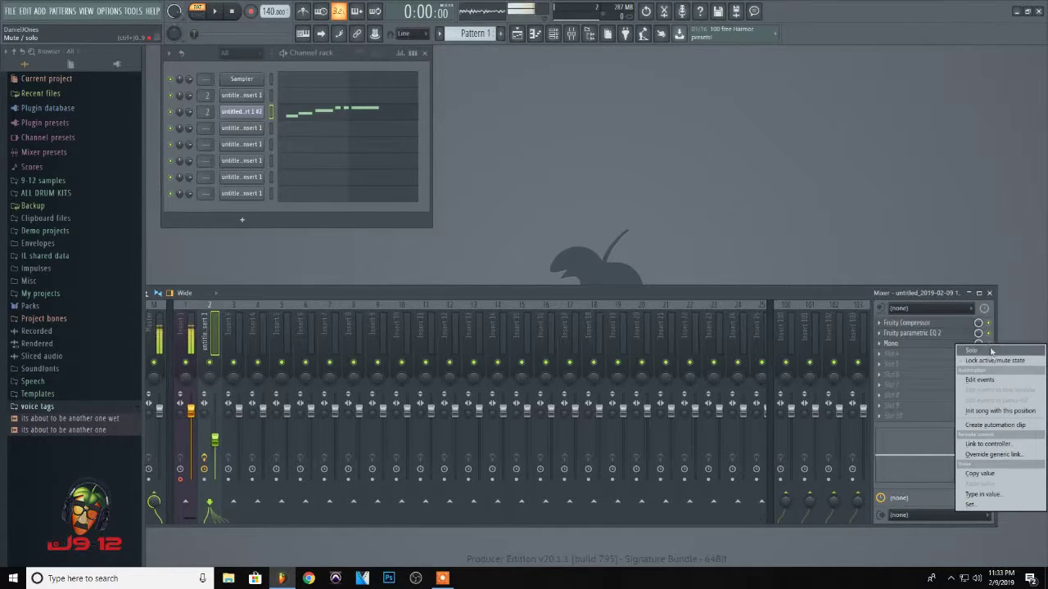
click(993, 426)
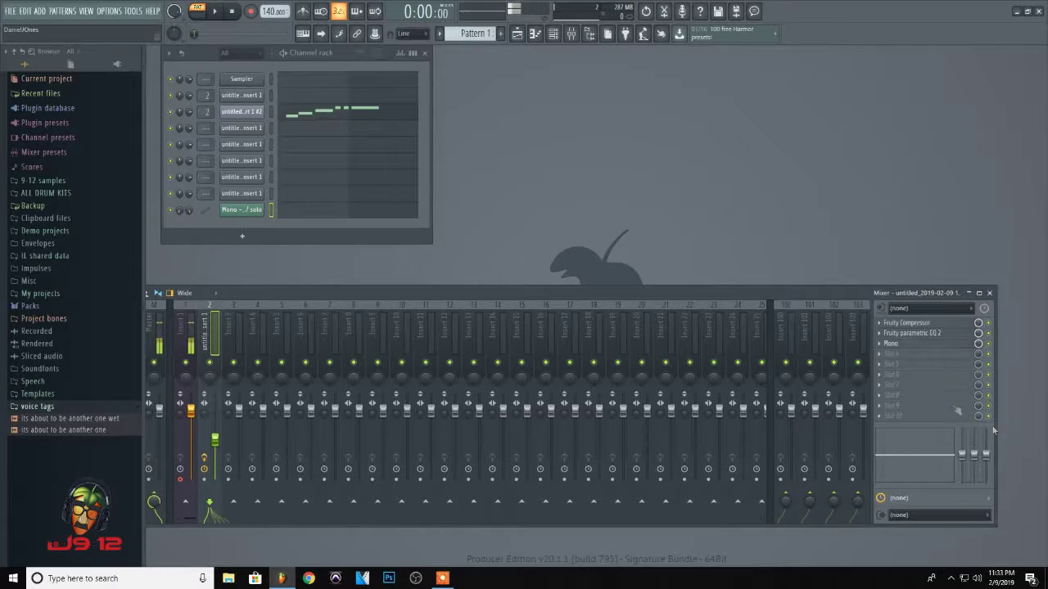
Open the playlist and place Pattern 1 at bar 1 on Track 2, below the automation clip
click(517, 34)
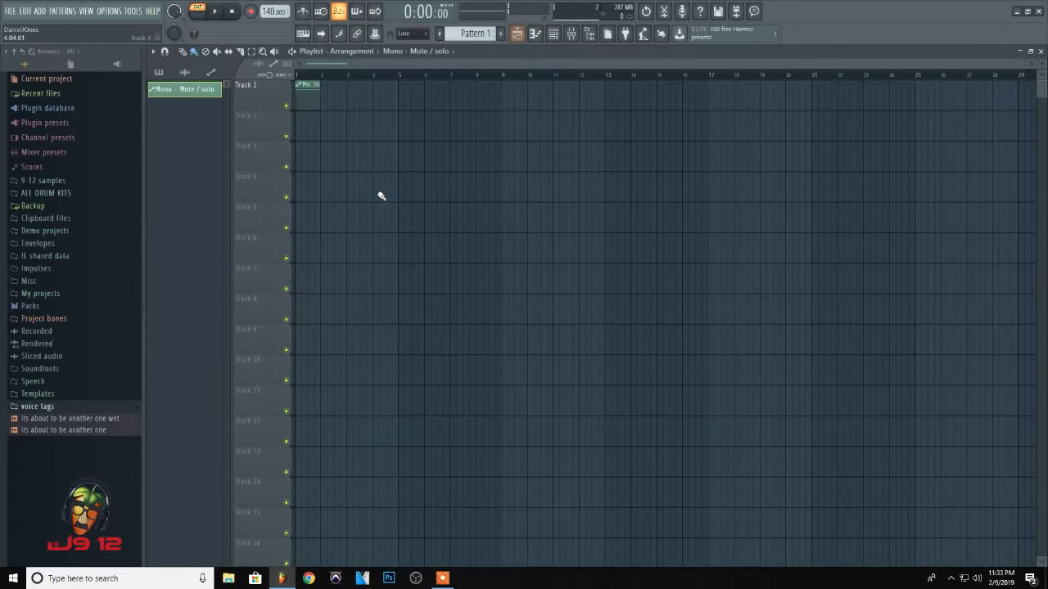
click(315, 131)
right_click(318, 118)
scroll(475, 32, up, 1)
scroll(475, 29, down, 1)
mouse_move(382, 115)
mouse_down()
mouse_move(362, 129)
mouse_move(315, 122)
mouse_up()
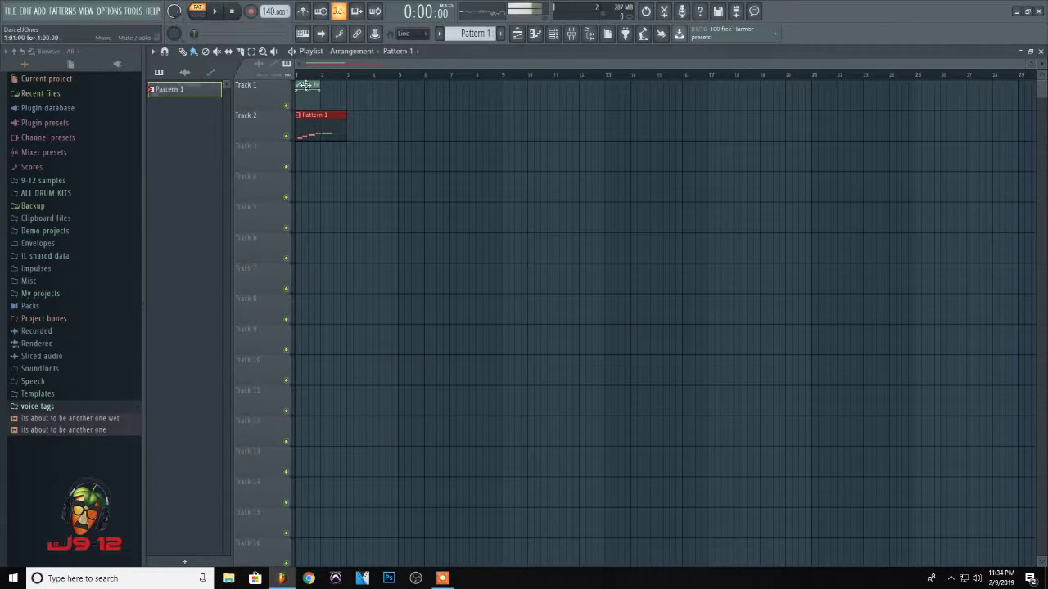
Extend the Mono mute/solo automation clip on Track 1 to three bars and lower its first point to the bottom, forming a rising ramp
drag(319, 84, 361, 85)
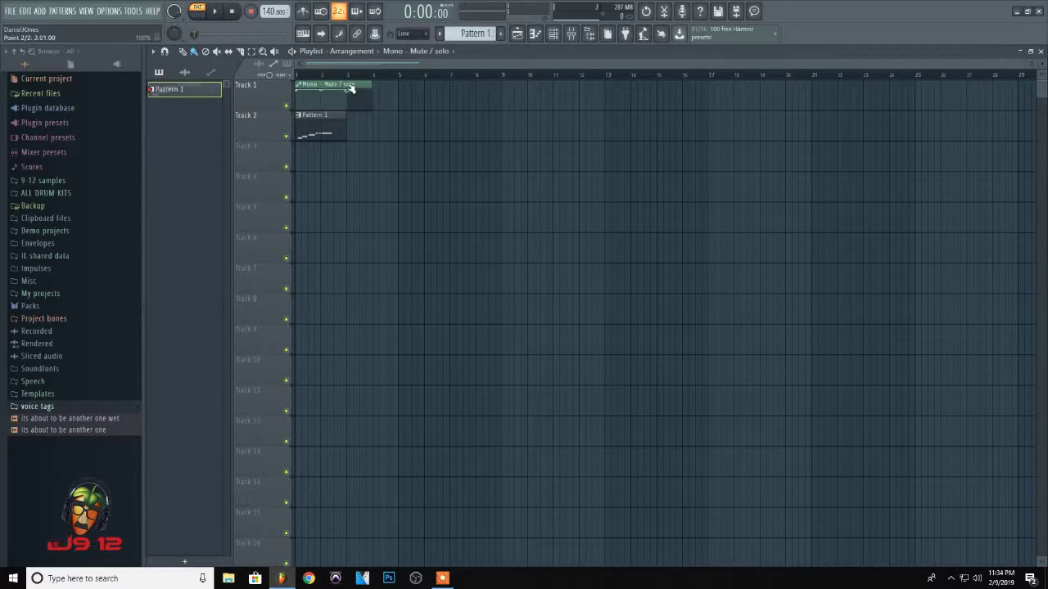
drag(295, 90, 297, 114)
Switch playback to song mode and play the arrangement to hear the automated delay
click(216, 11)
click(197, 11)
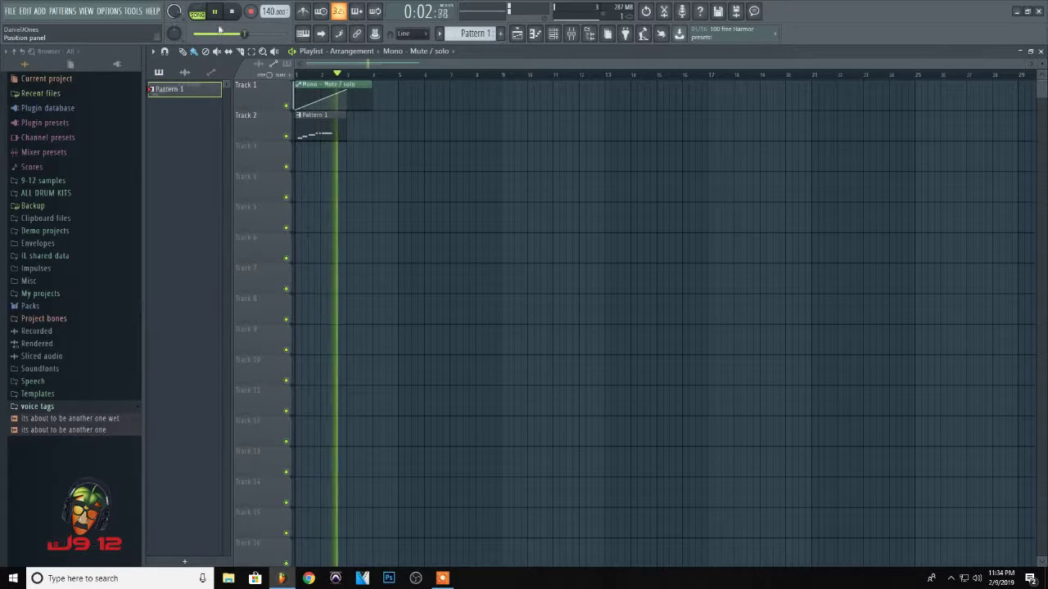
click(231, 12)
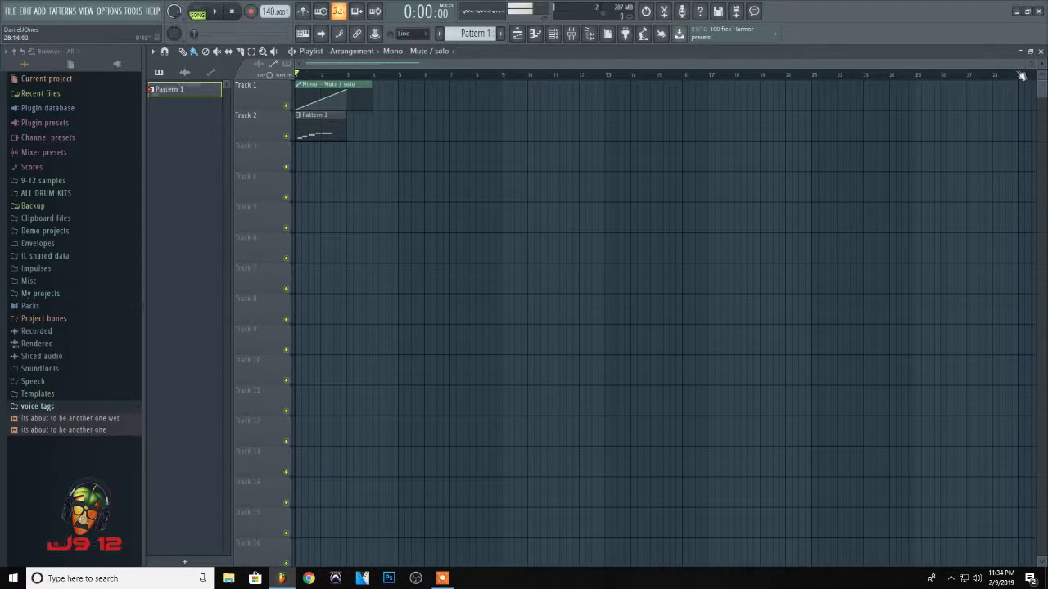
drag(1022, 65, 472, 59)
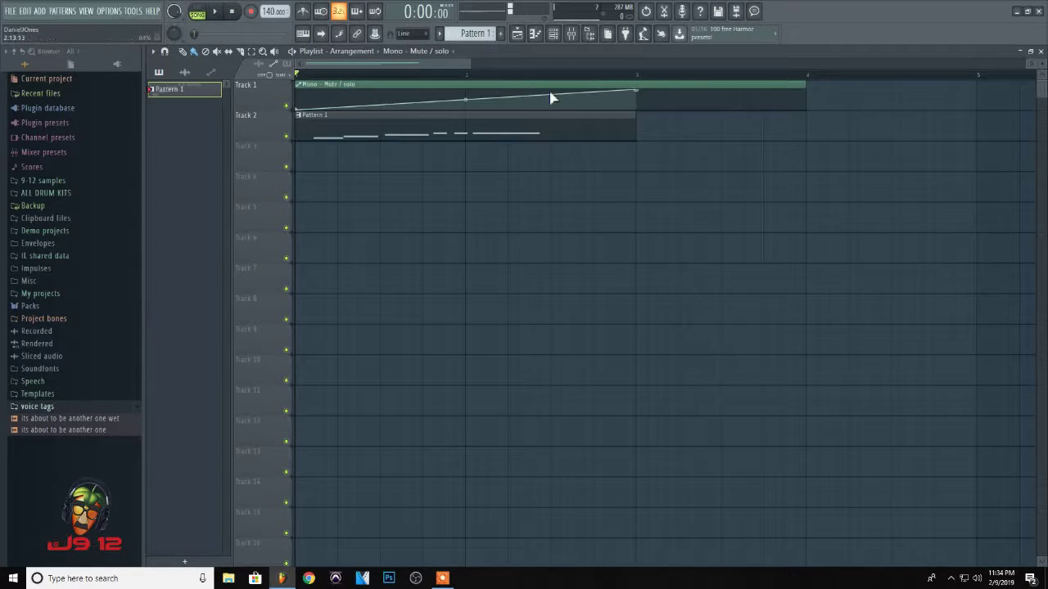
click(216, 13)
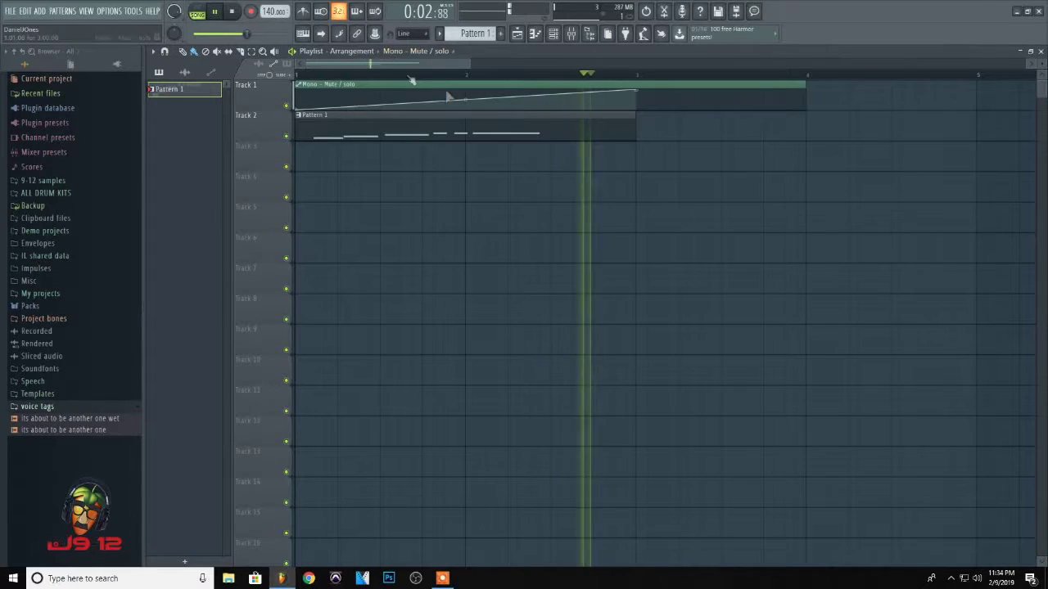
key(space)
Bend the automation ramp upward at its middle handle and play the song
drag(466, 100, 465, 95)
key(space)
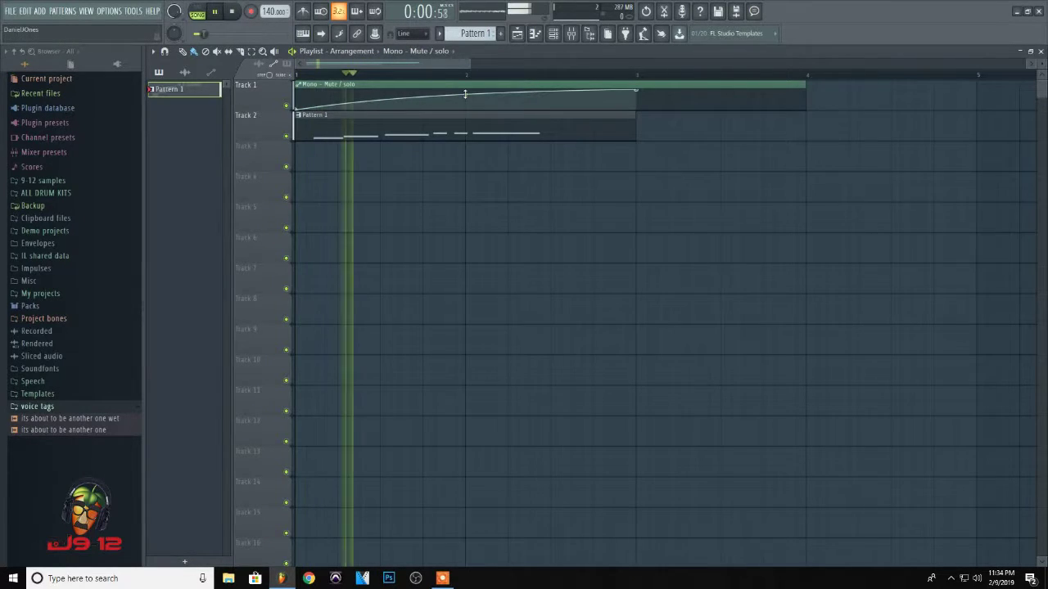
key(space)
Try starting the automation clip one beat later, play the song with it, and move the clip back to bar 1
drag(432, 83, 478, 86)
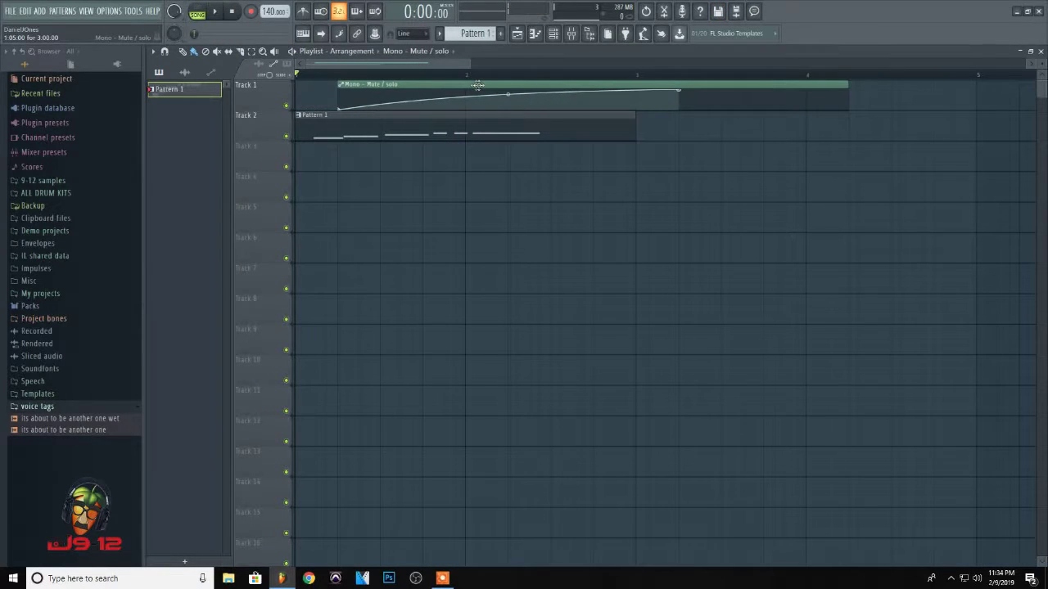
key(space)
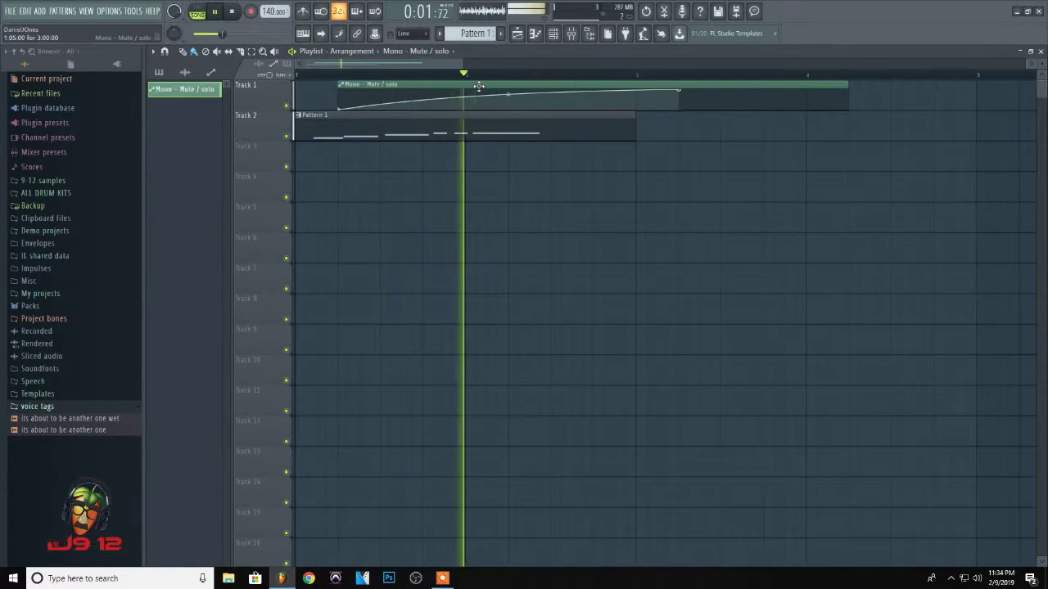
key(space)
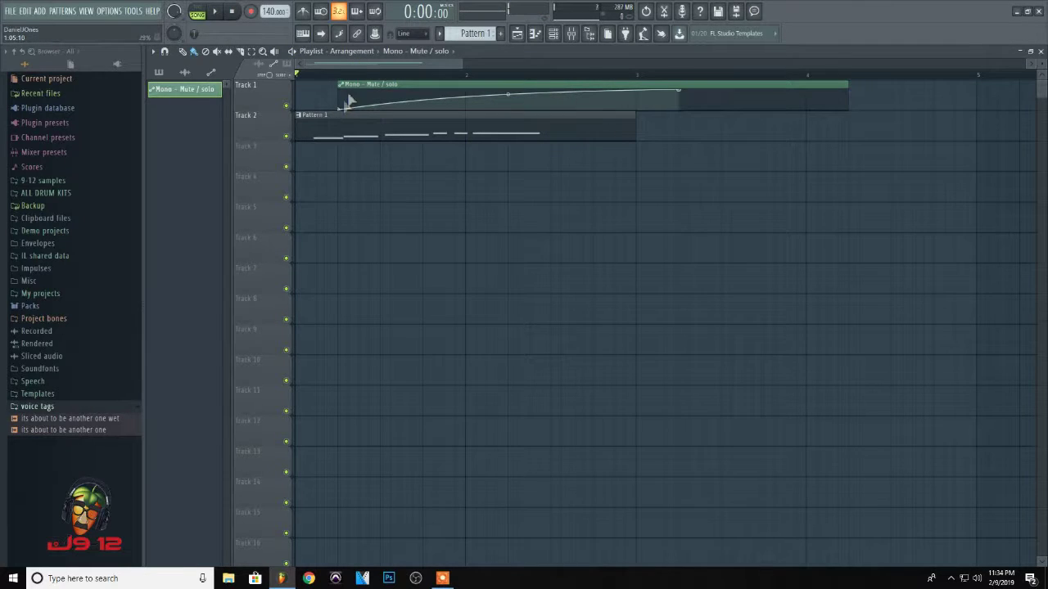
mouse_move(391, 84)
mouse_down()
mouse_move(350, 81)
mouse_move(403, 85)
mouse_up()
key(space)
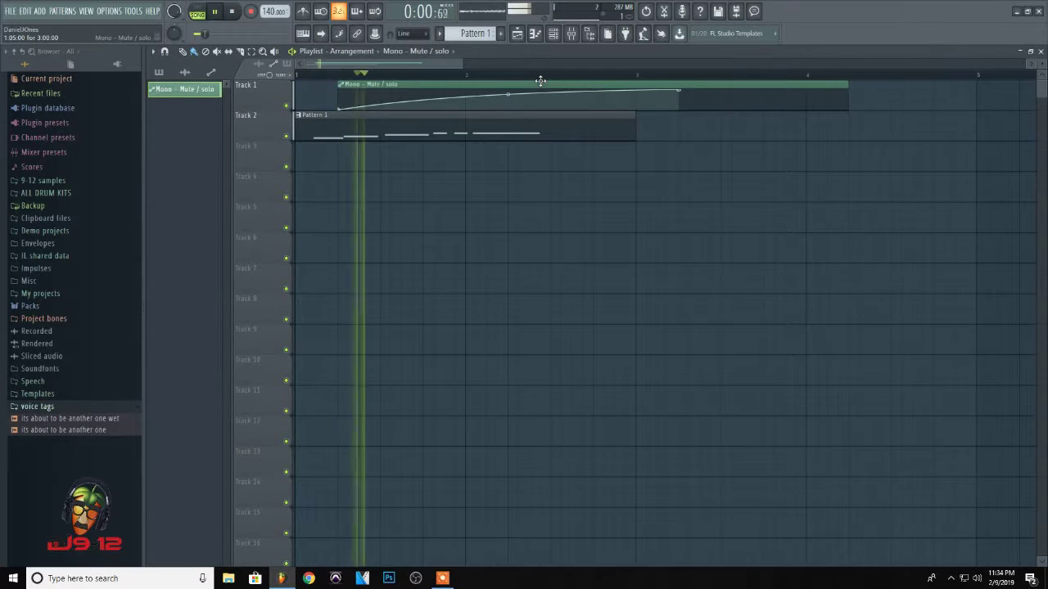
key(space)
drag(541, 82, 438, 82)
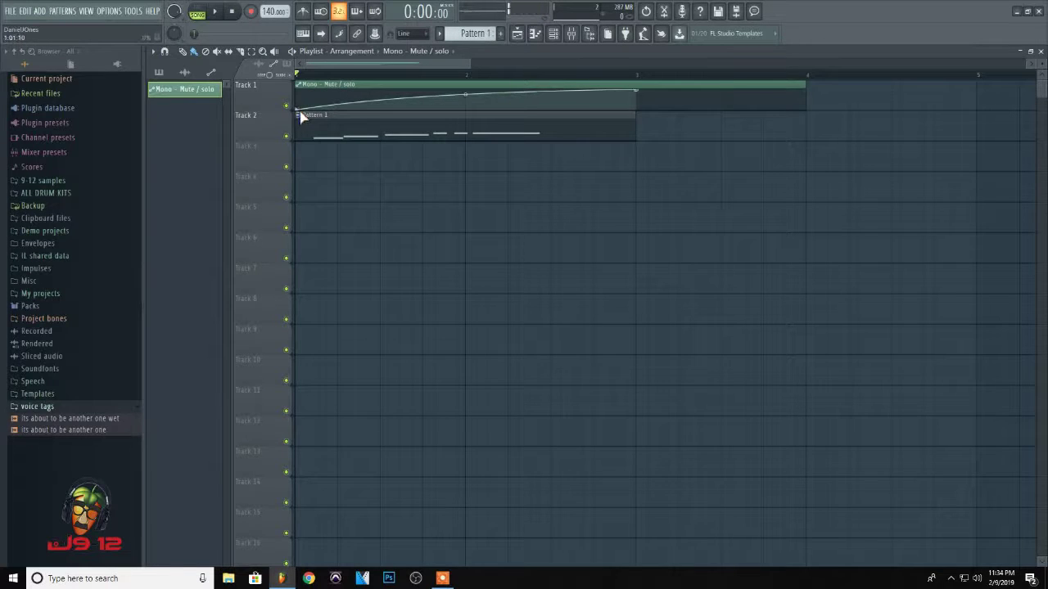
Play the song with the automation clip starting at bar 1 and stop it
key(space)
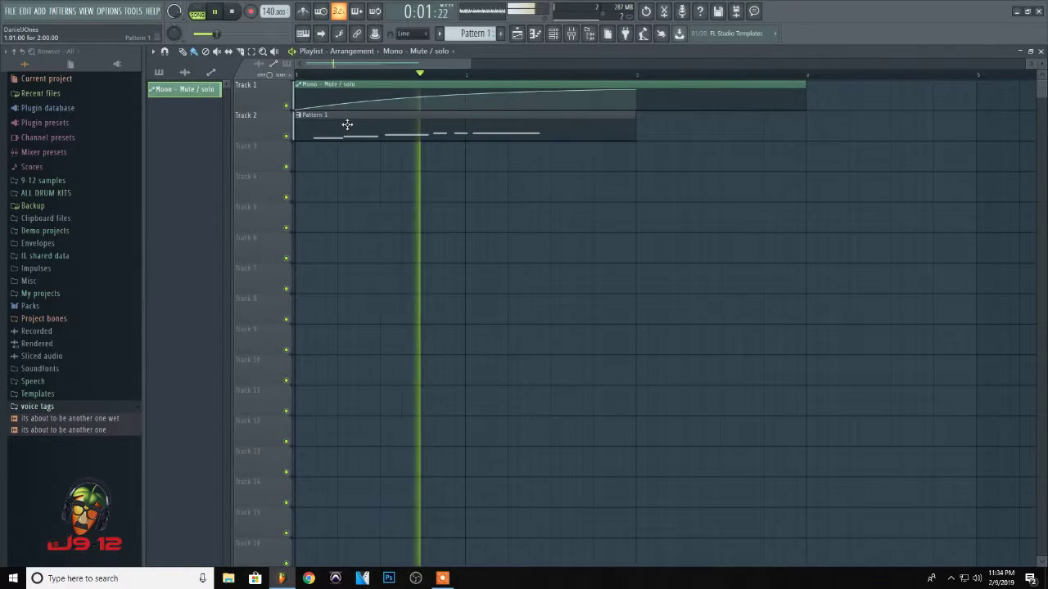
key(space)
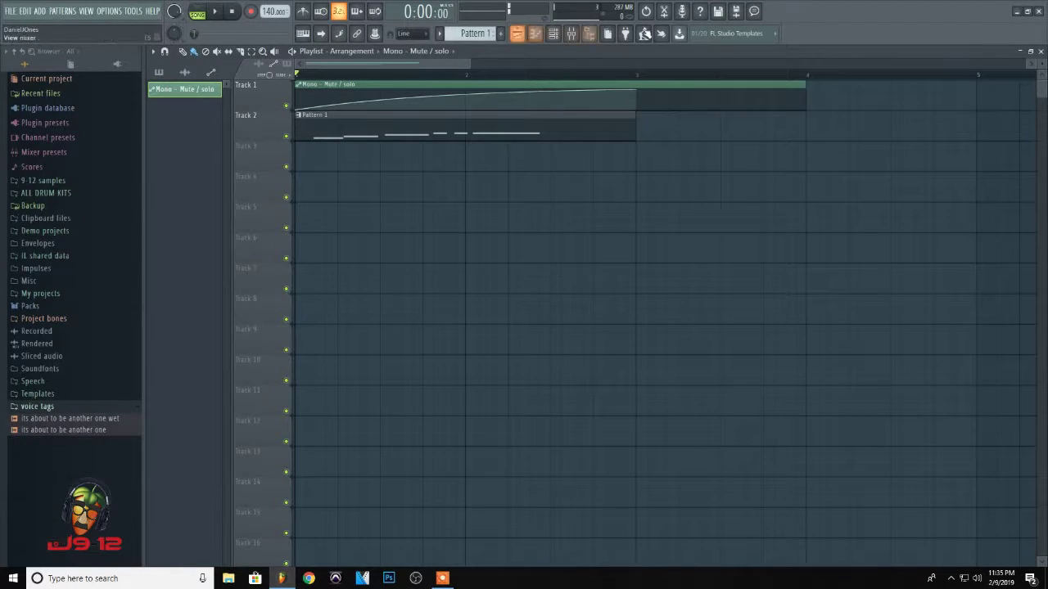
Restore the maximized playlist to a smaller window, and bring the channel rack, mixer and playlist to the front in turn
double_click(817, 50)
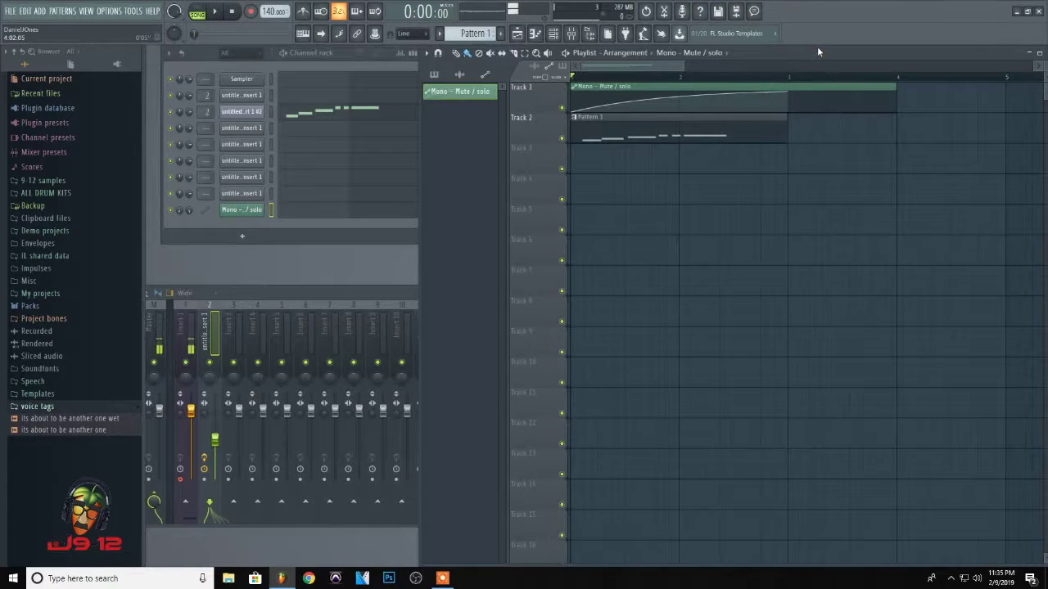
click(344, 55)
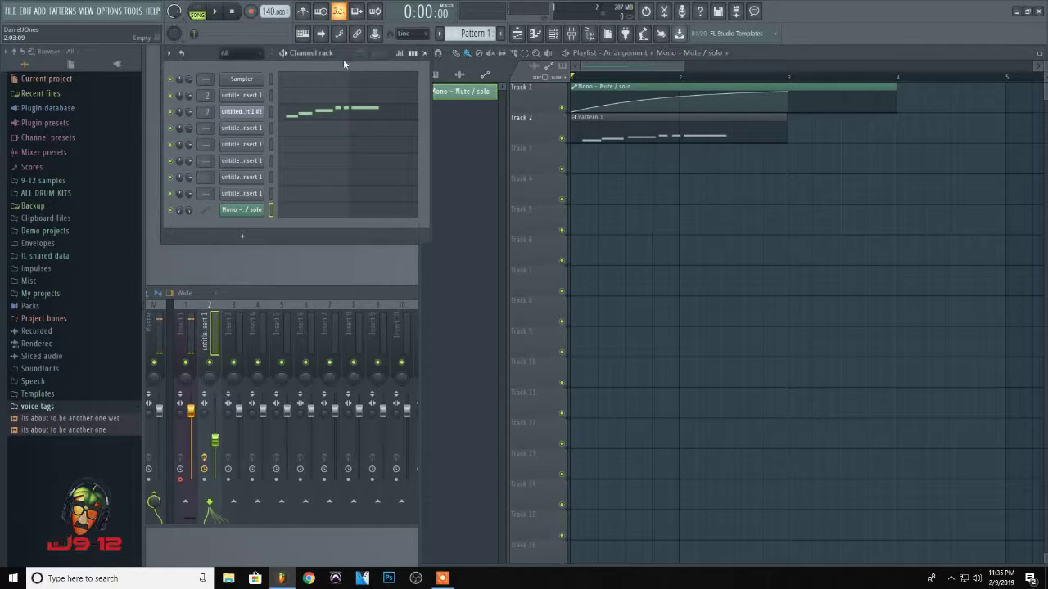
click(378, 291)
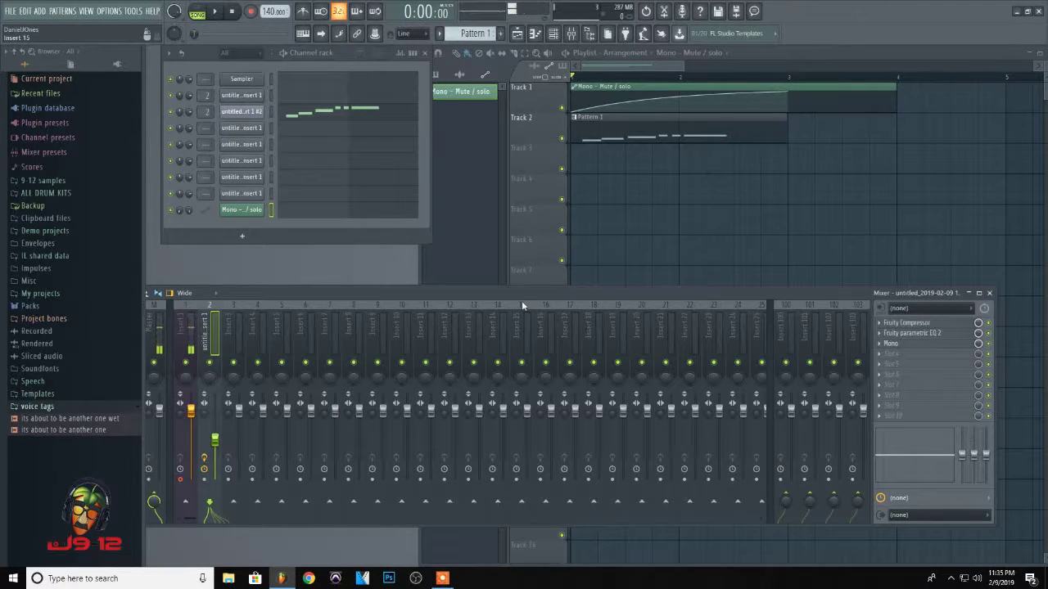
click(779, 54)
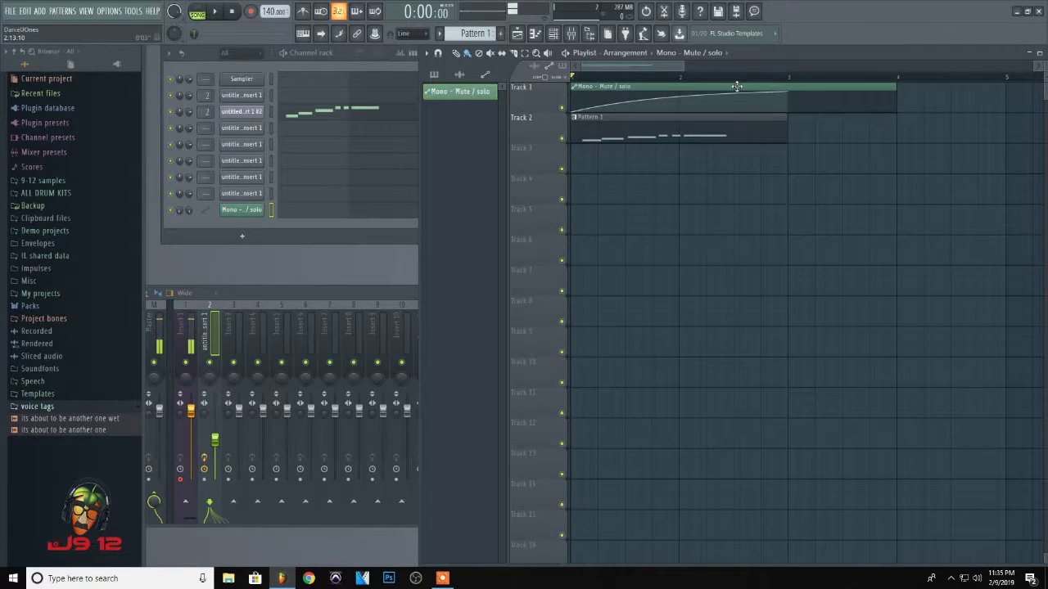